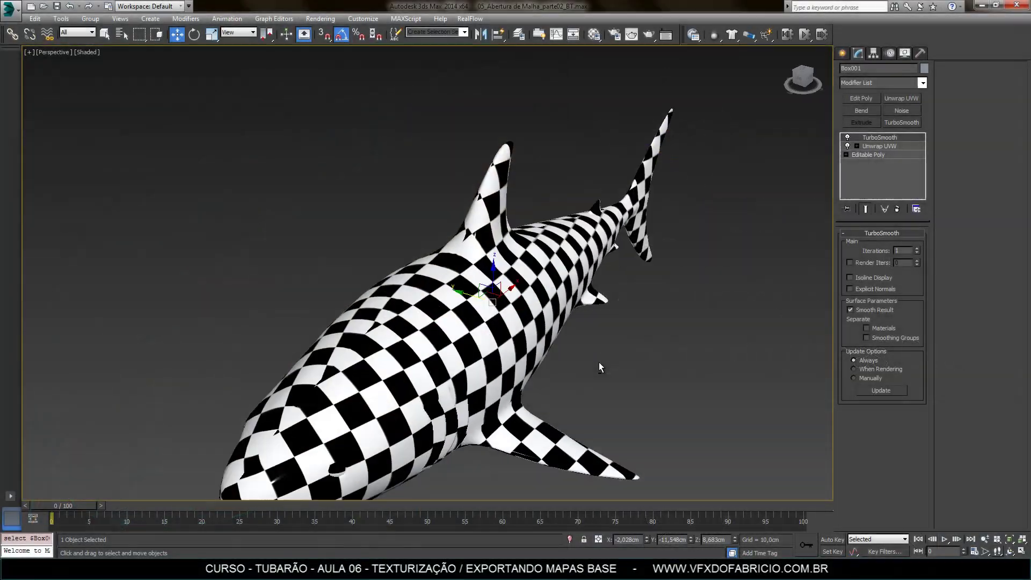
- Select the shark and open its Unwrap UVW layout in the Edit UVWs editor
mouse_move(599, 362)
alt+middle_down()
mouse_move(592, 398)
mouse_move(550, 416)
mouse_move(545, 445)
mouse_move(578, 357)
mouse_move(570, 324)
mouse_move(601, 404)
mouse_move(608, 399)
alt+middle_up()
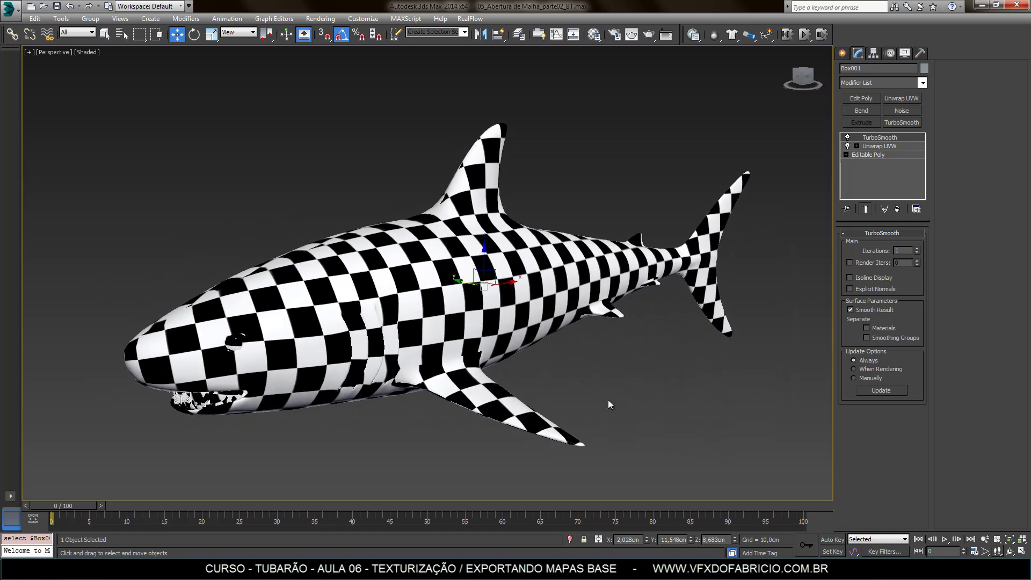
click(638, 401)
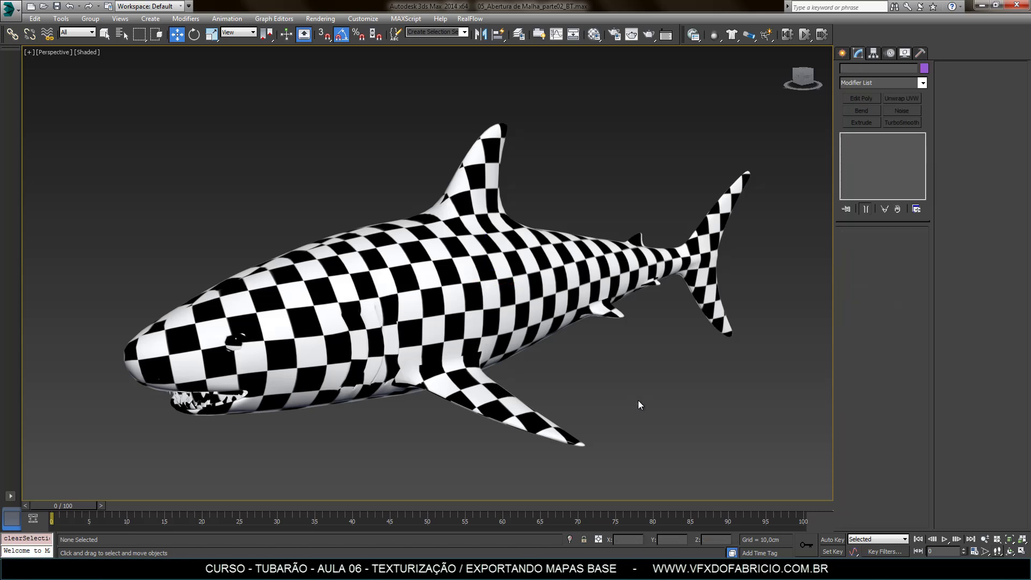
click(537, 294)
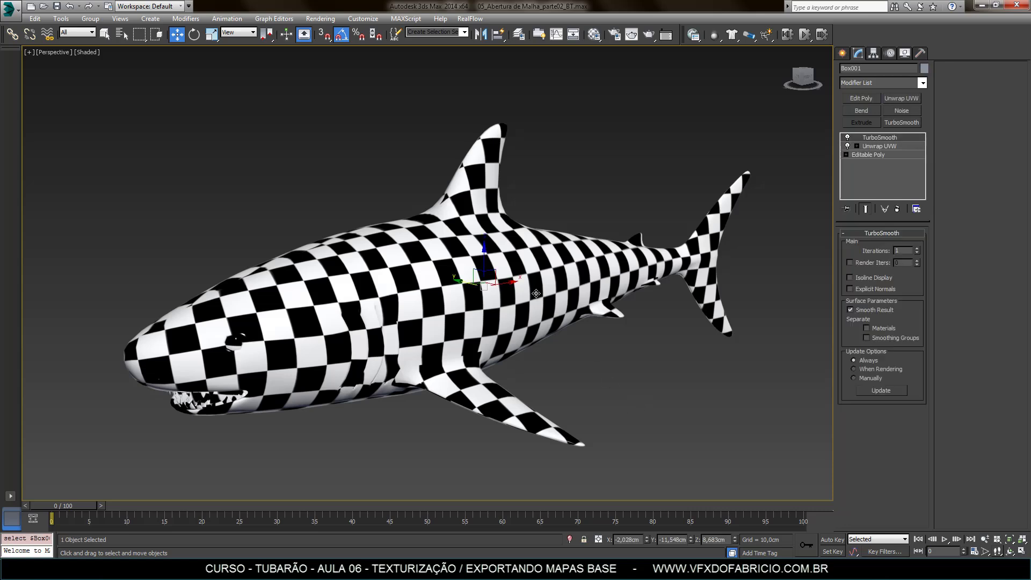
click(876, 146)
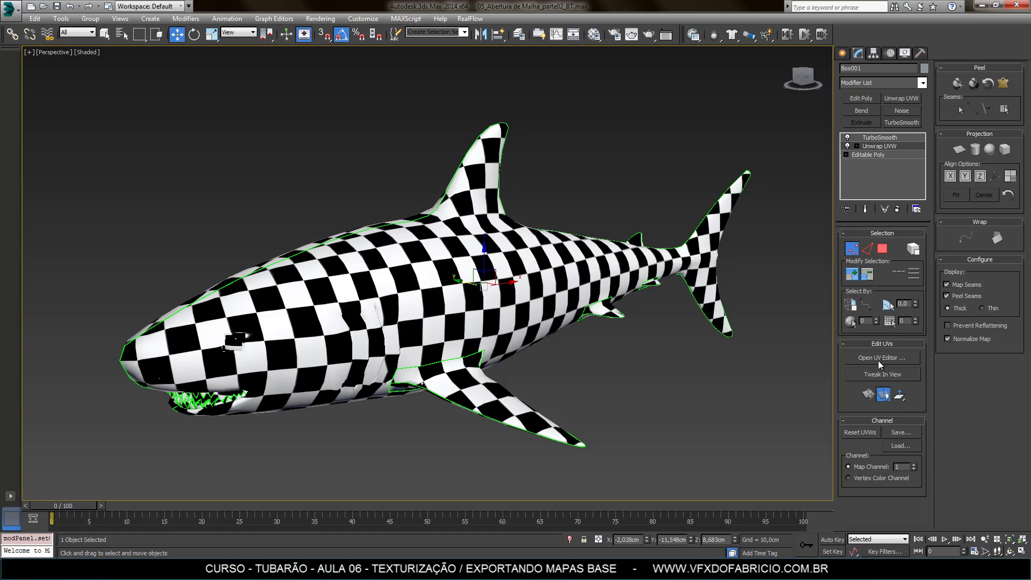
click(884, 358)
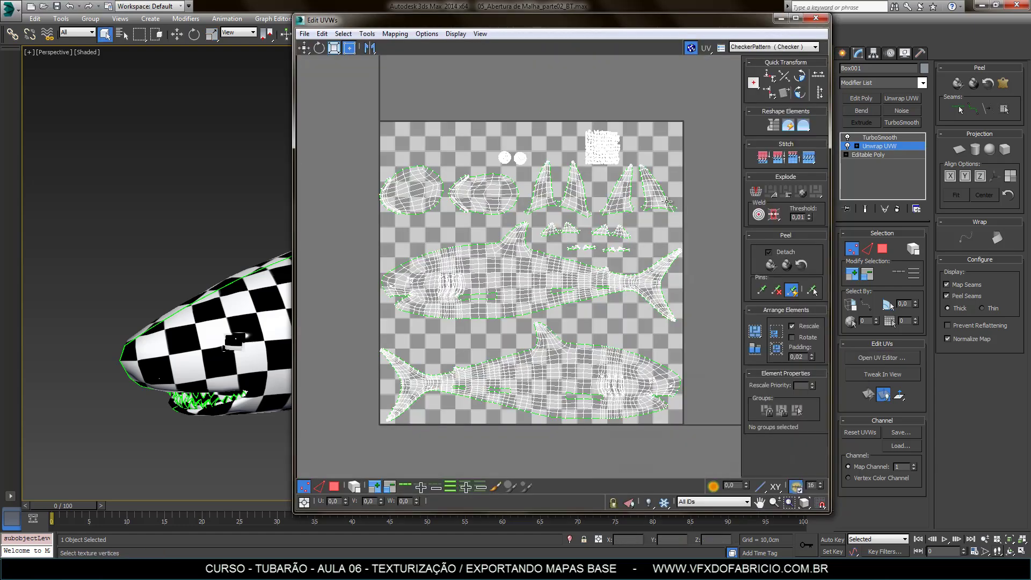
click(367, 34)
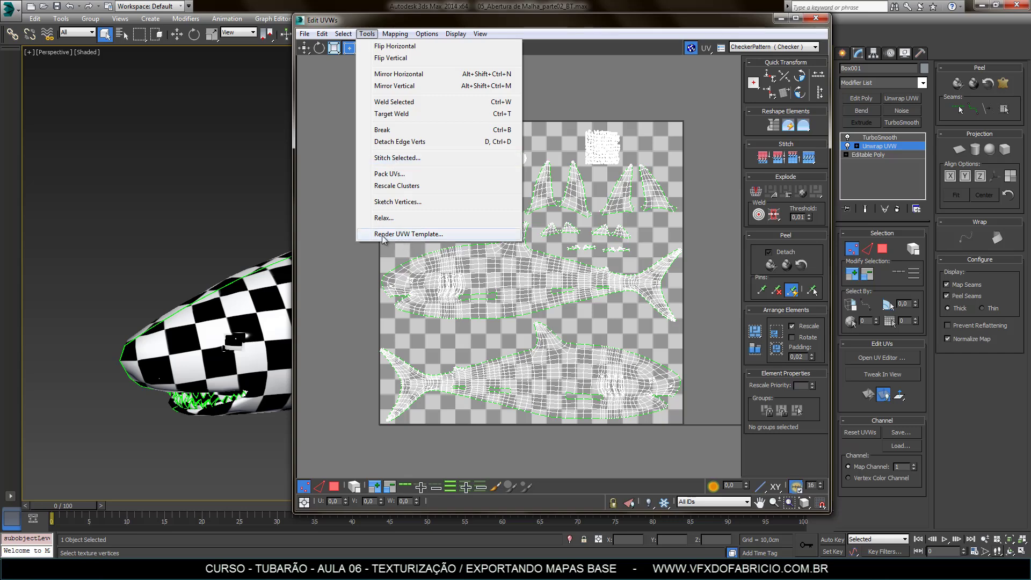
- Open the Render UVW Template settings and set width and height to 3000
click(447, 235)
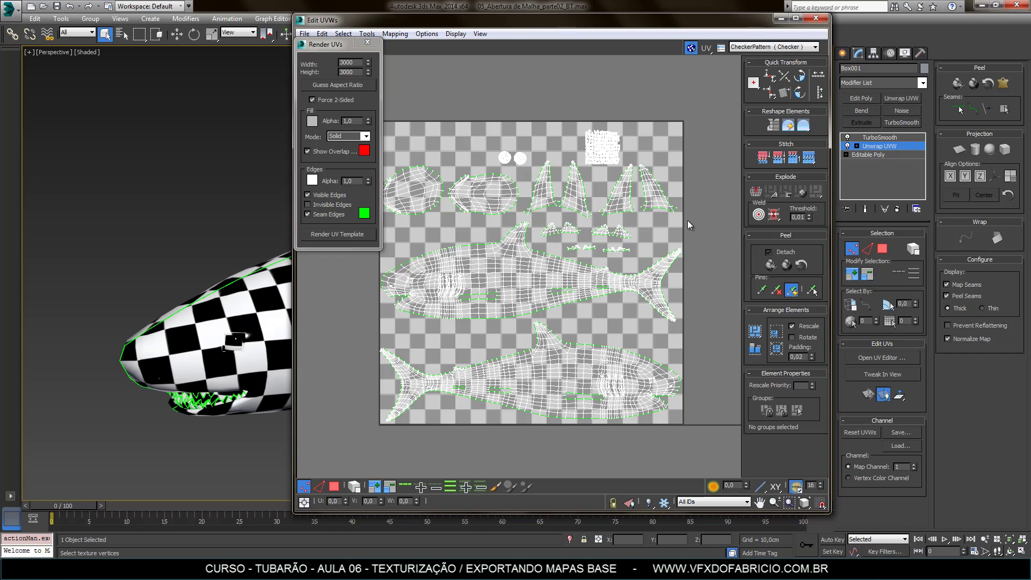
drag(331, 46, 277, 86)
drag(214, 129, 175, 146)
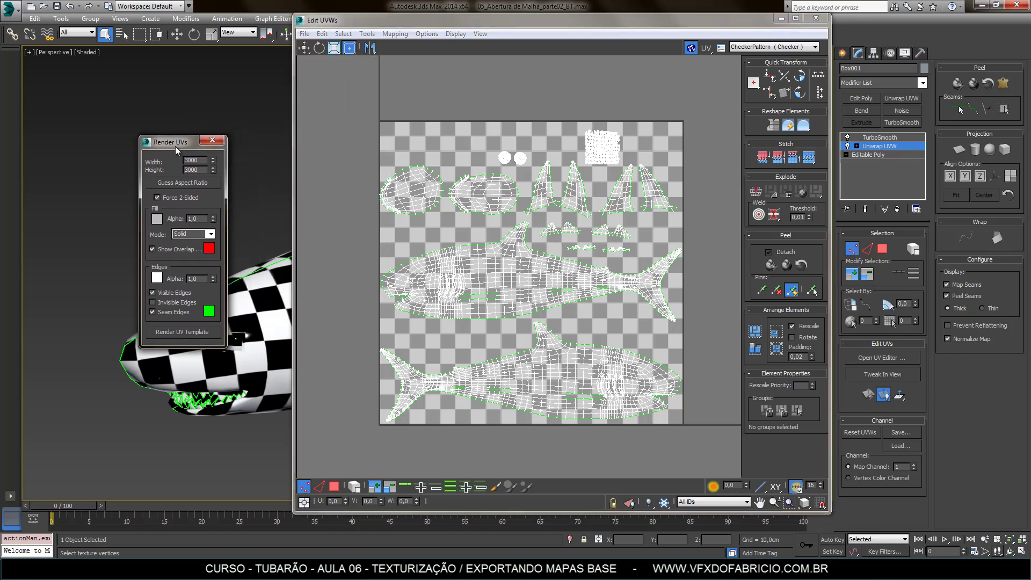
double_click(199, 160)
double_click(203, 170)
text(3000)
- Set the template fill mode to None and render the UV wireframe template
click(206, 236)
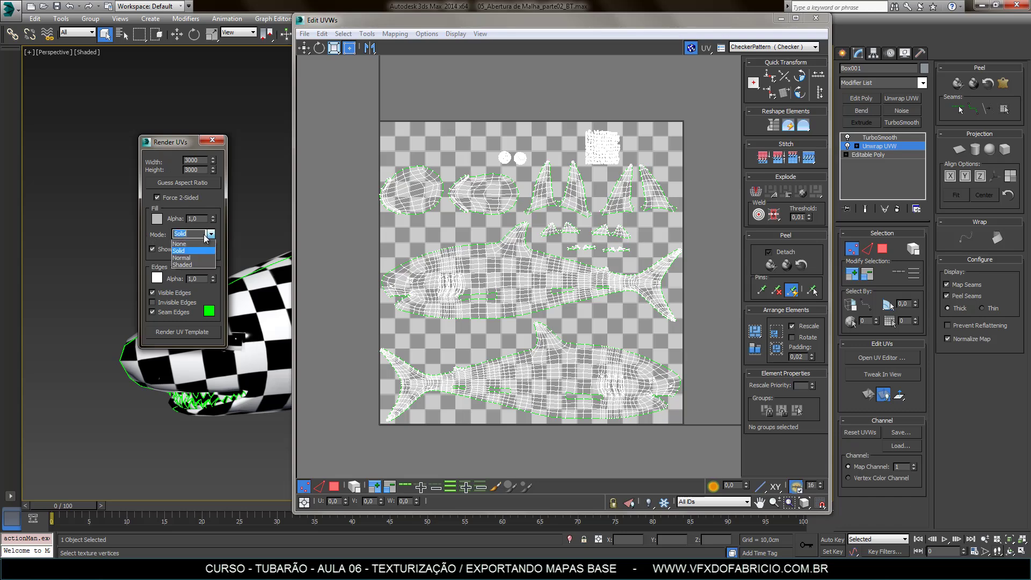
click(183, 244)
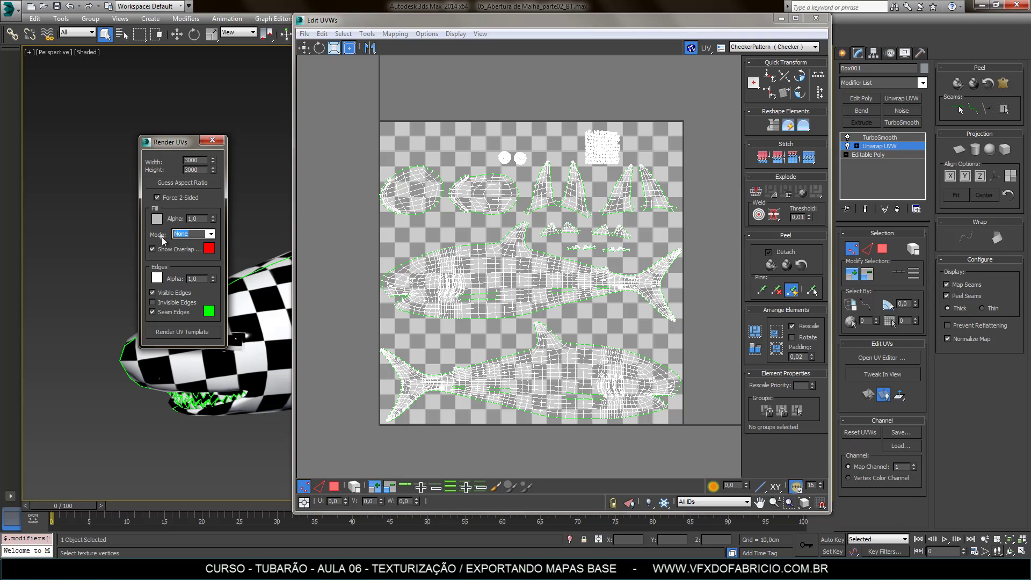
click(371, 280)
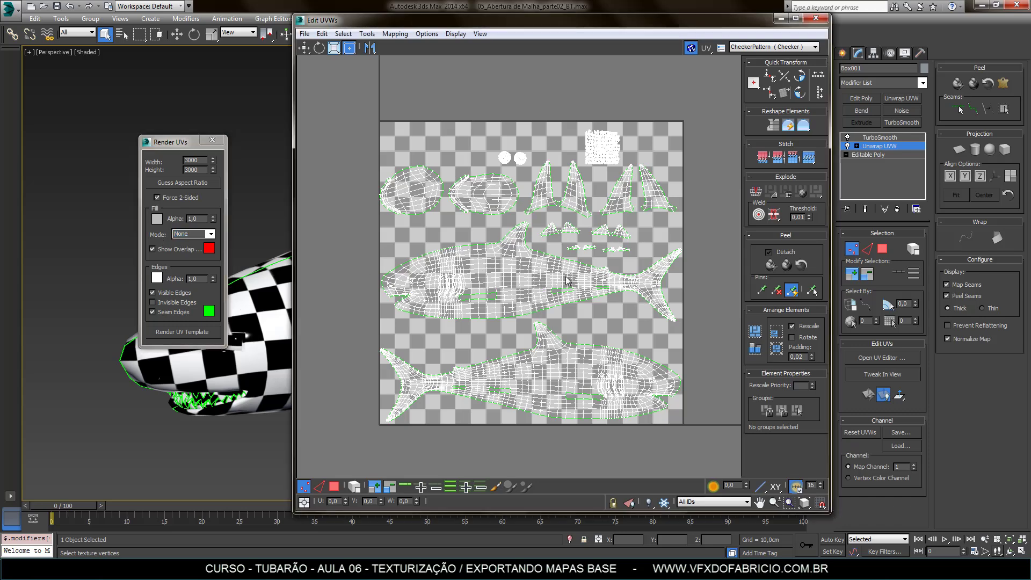
click(180, 262)
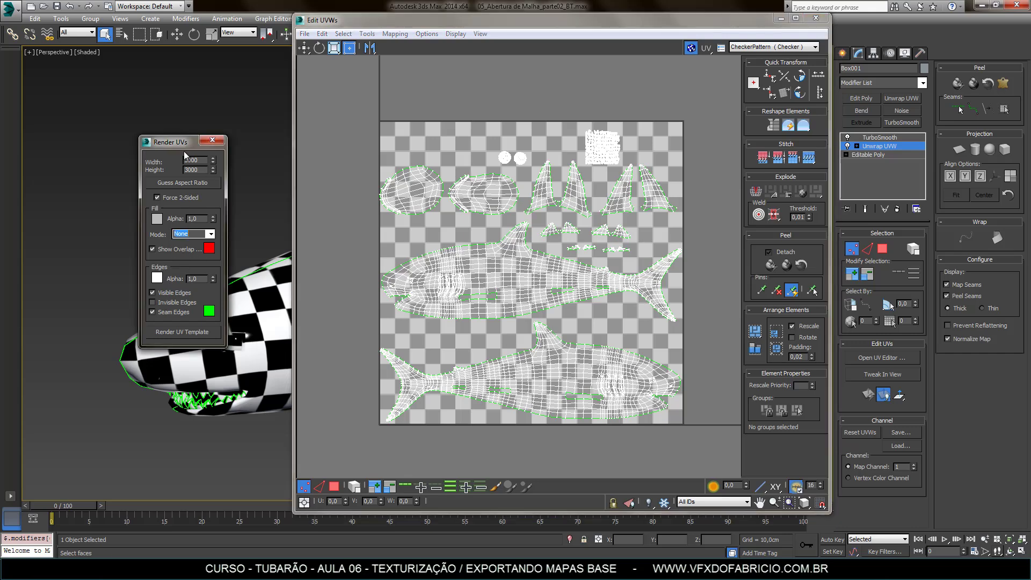
click(186, 332)
click(551, 84)
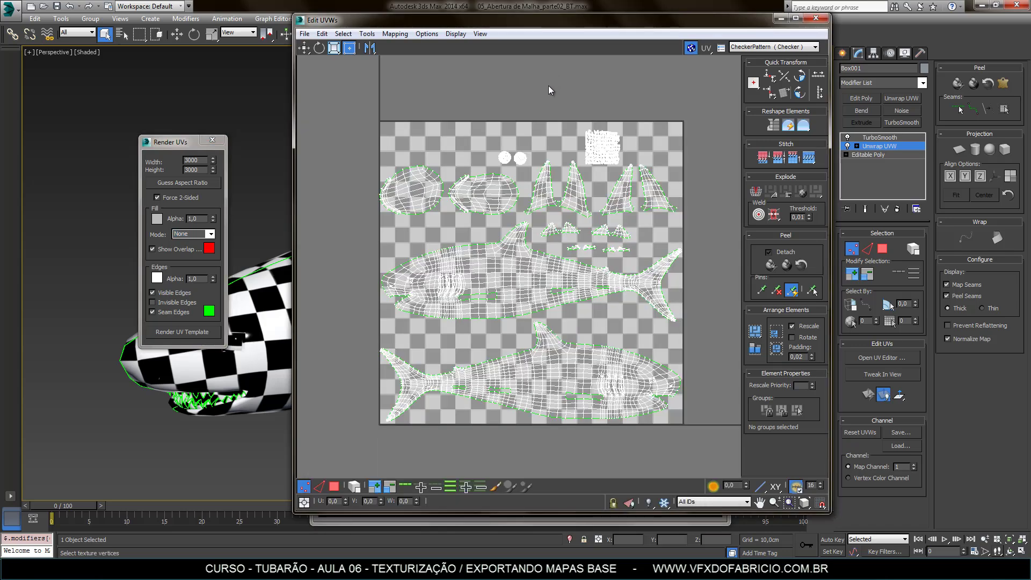
- Bring the rendered UV template forward and zoom to 1:1 to inspect the wireframe lines
click(317, 520)
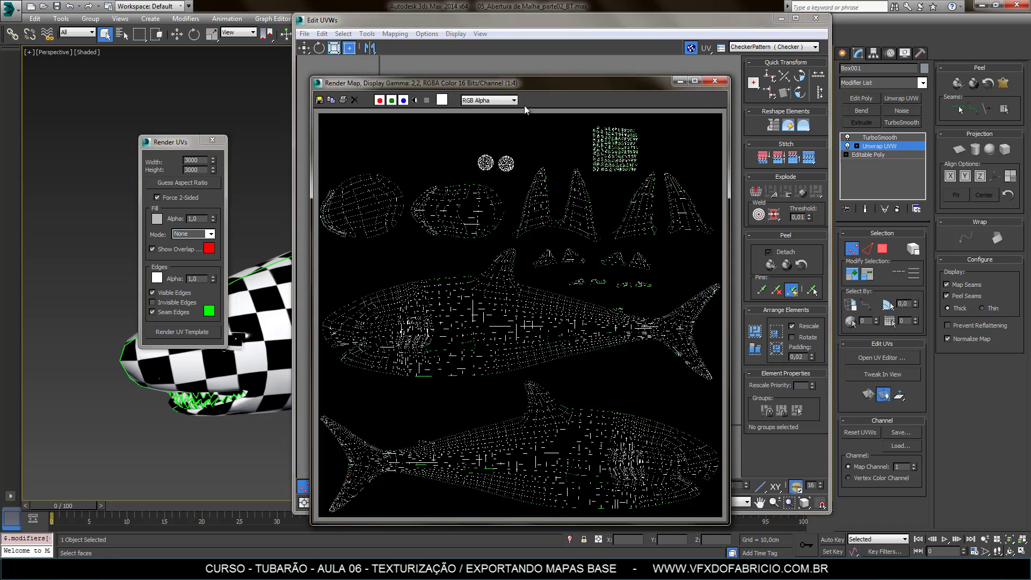
mouse_move(484, 70)
mouse_down()
mouse_move(413, 60)
mouse_move(401, 37)
mouse_up()
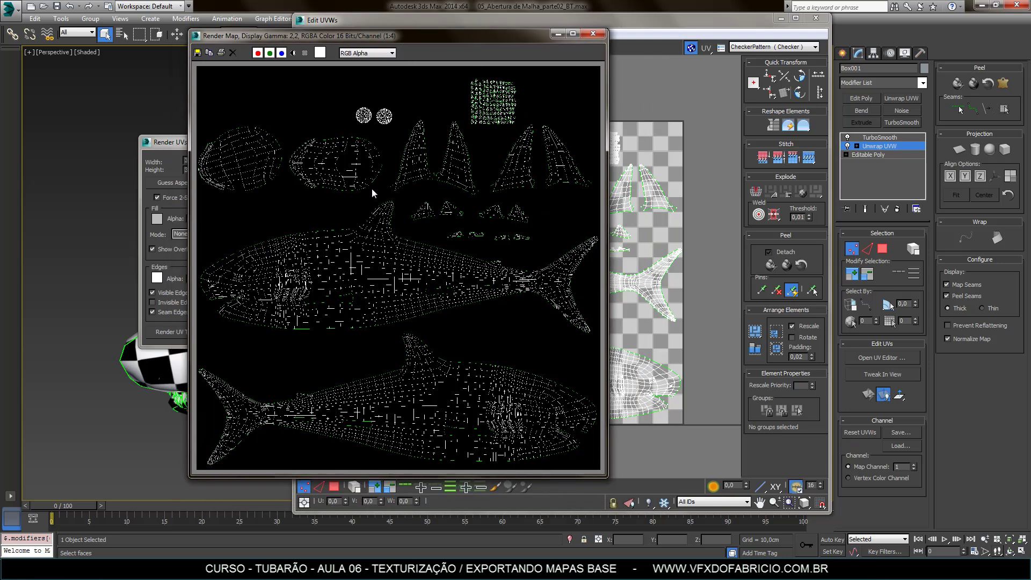
scroll(378, 231, up, 1)
scroll(302, 267, up, 1)
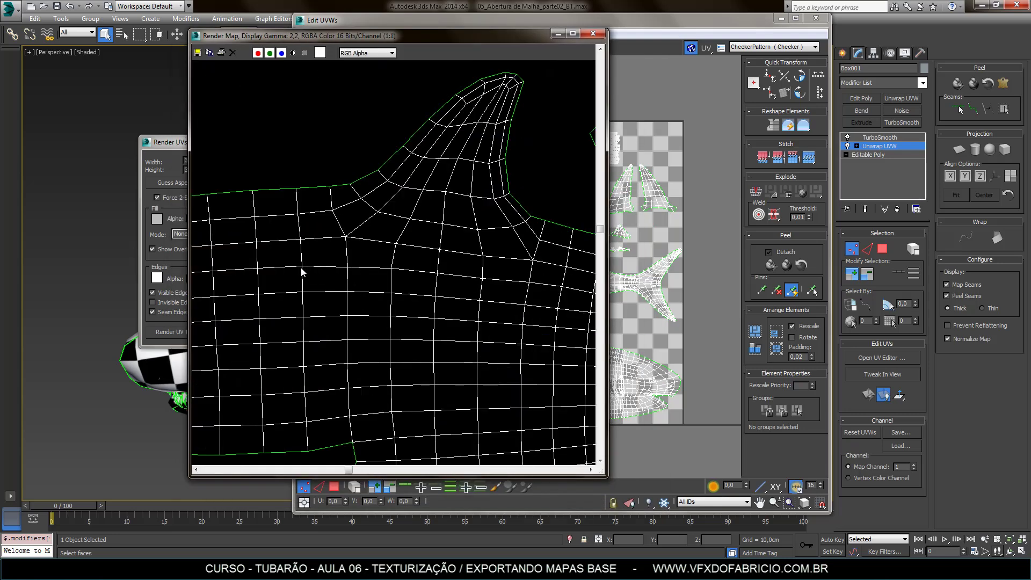
drag(349, 470, 213, 477)
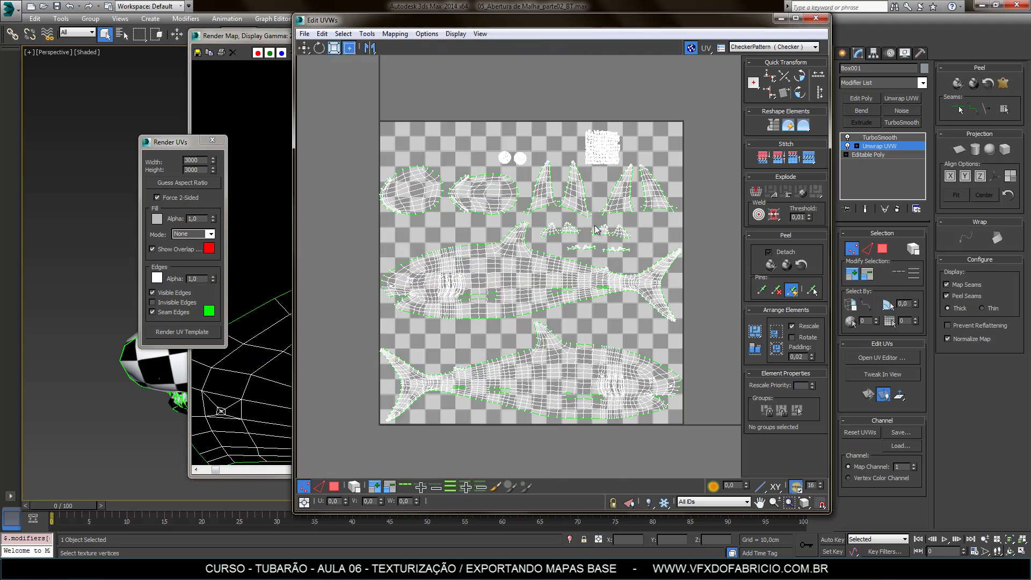
click(270, 333)
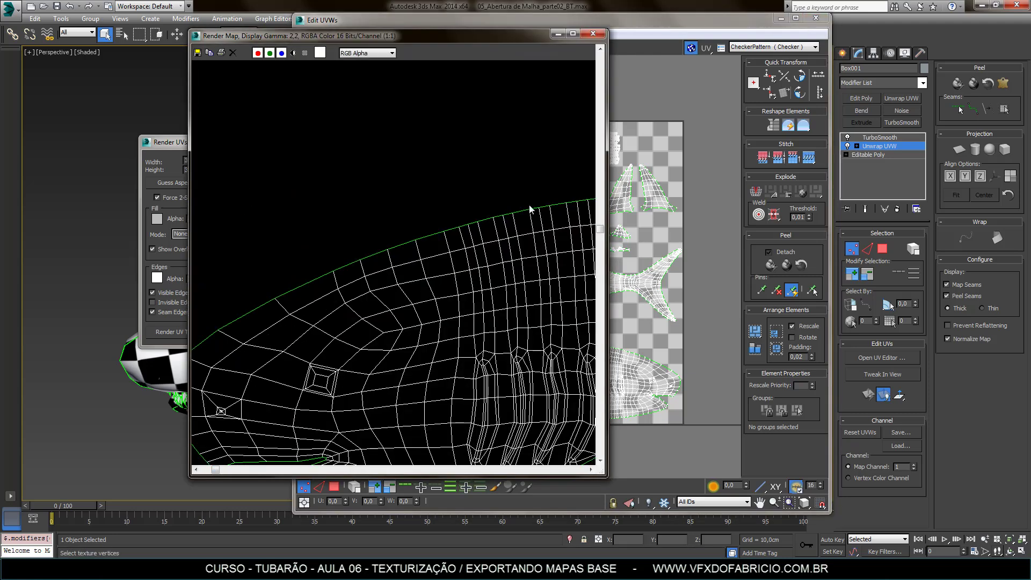
drag(599, 230, 599, 271)
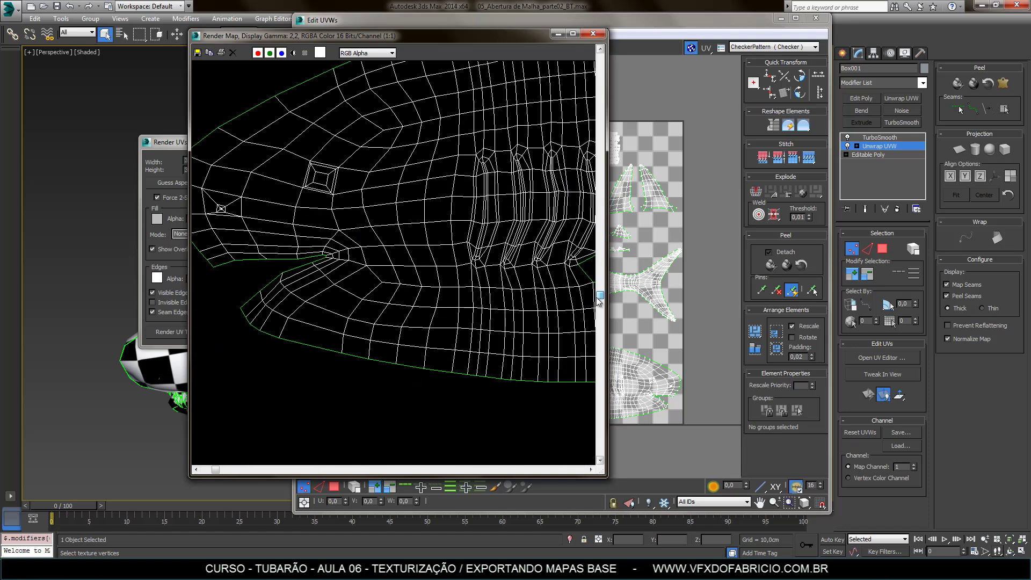
- Save the rendered UV wireframe as a JPEG named 'Wire' in the Texturas folder
click(198, 54)
click(350, 340)
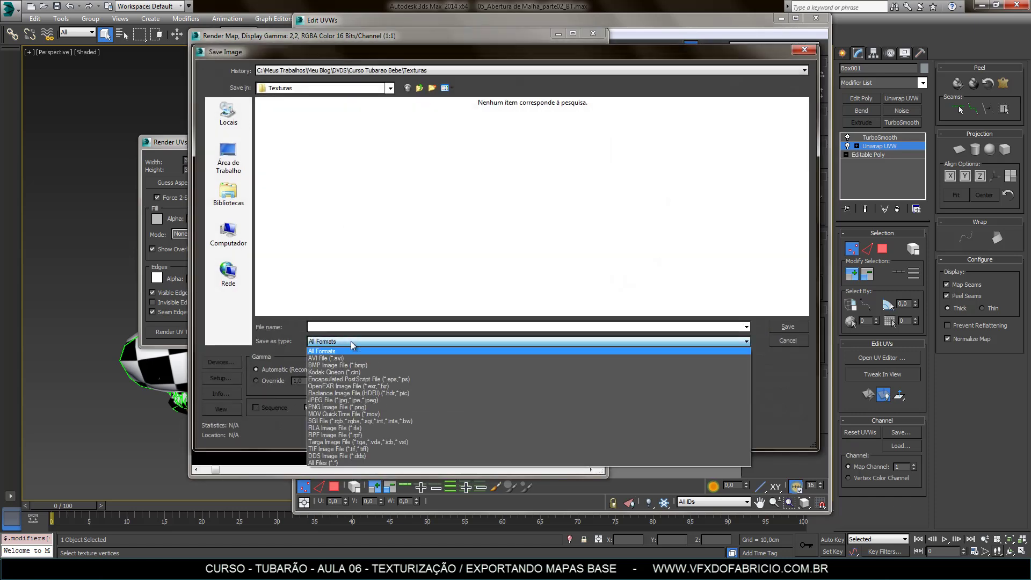
click(344, 400)
click(328, 327)
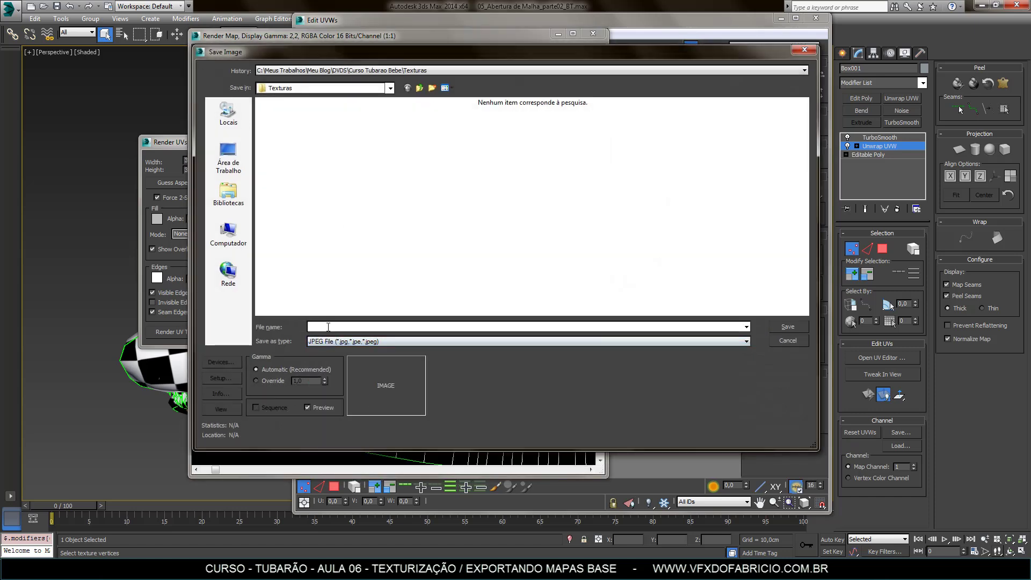
text(Wir)
text(e)
click(795, 326)
click(475, 307)
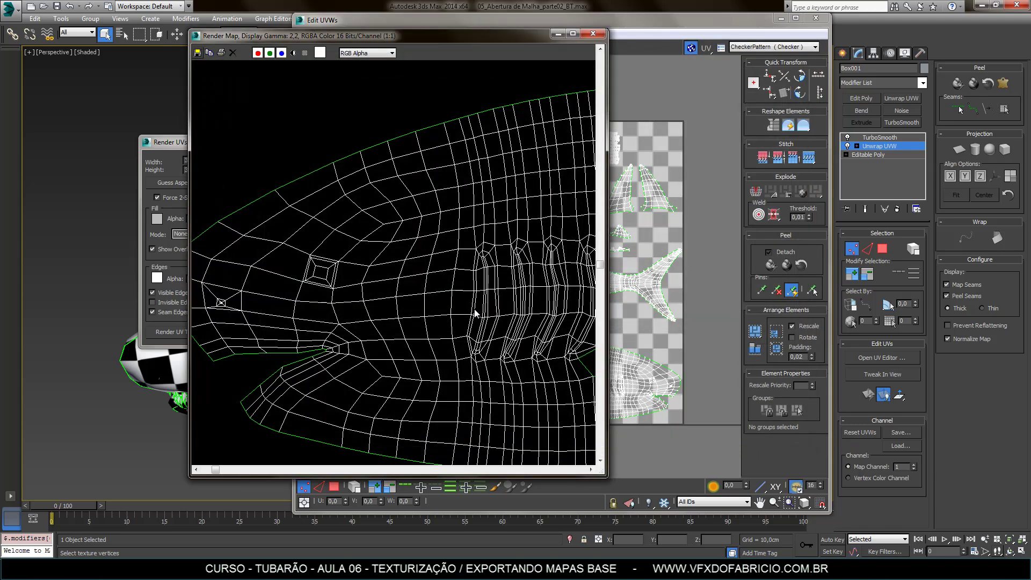
click(334, 486)
- Maximize the rendered UV map, zoom out to 1:4 to view it whole, then close it
click(621, 117)
click(231, 388)
click(567, 36)
scroll(434, 278, down, 1)
scroll(435, 283, down, 1)
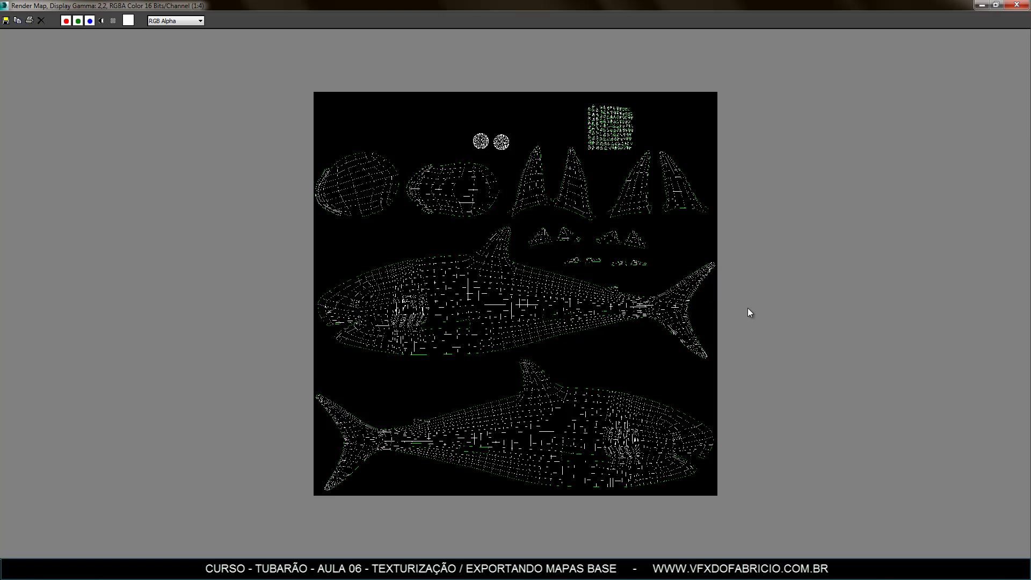
click(1012, 9)
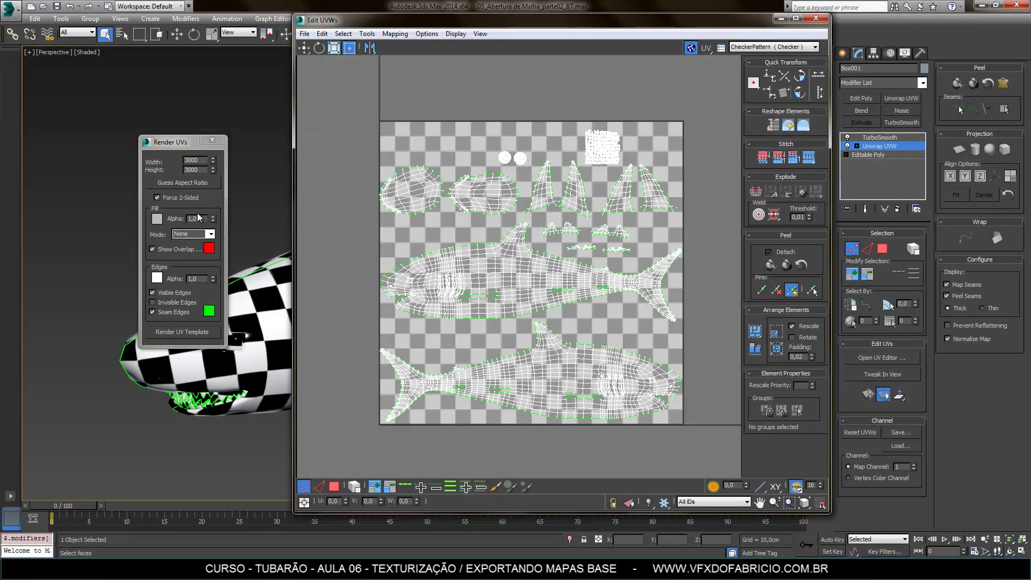
- Close the Render UVs and Edit UVWs windows, make TurboSmooth active and reselect the shark
click(218, 143)
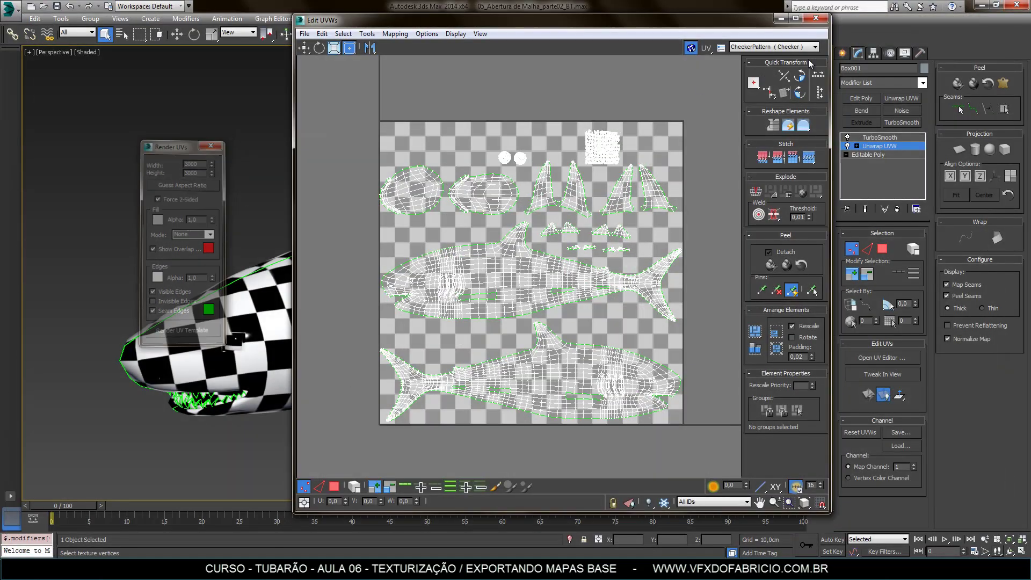
click(816, 17)
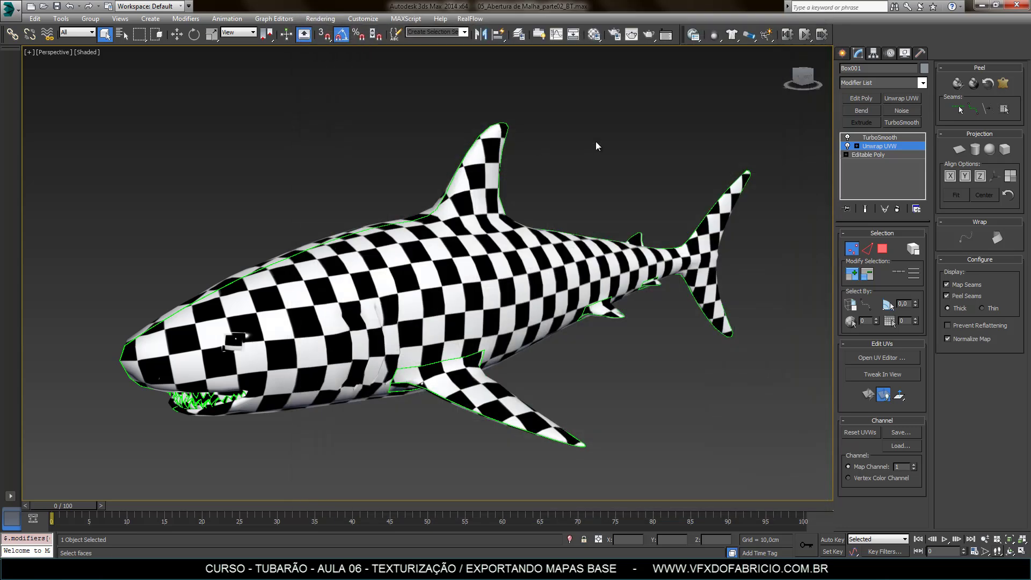
click(878, 138)
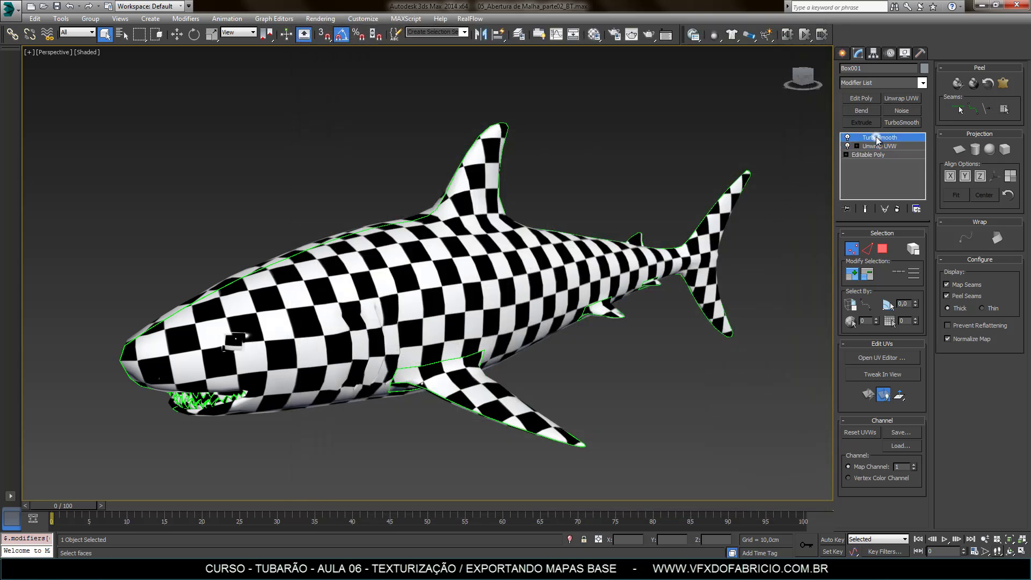
click(613, 176)
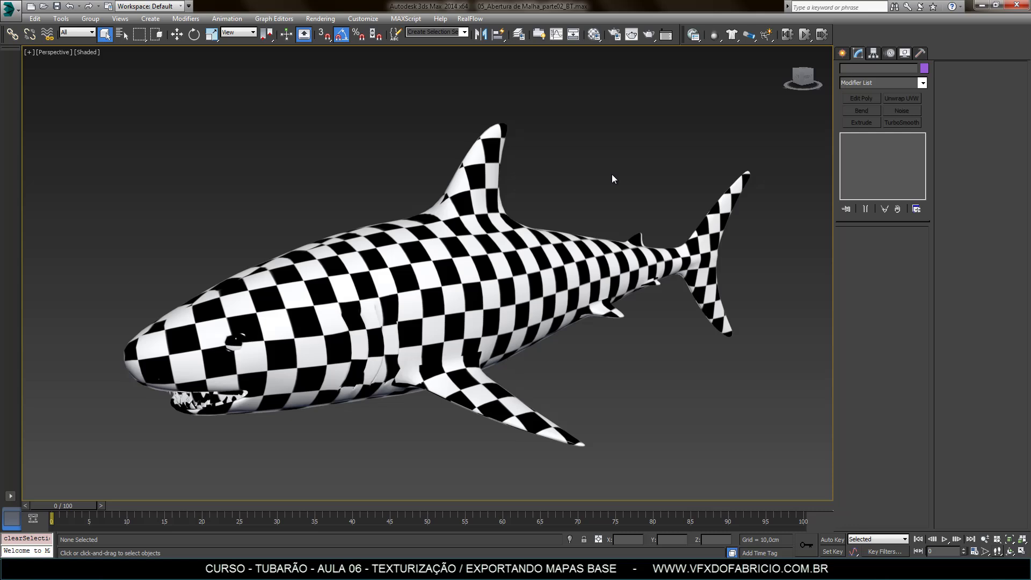
key(ctrl+z)
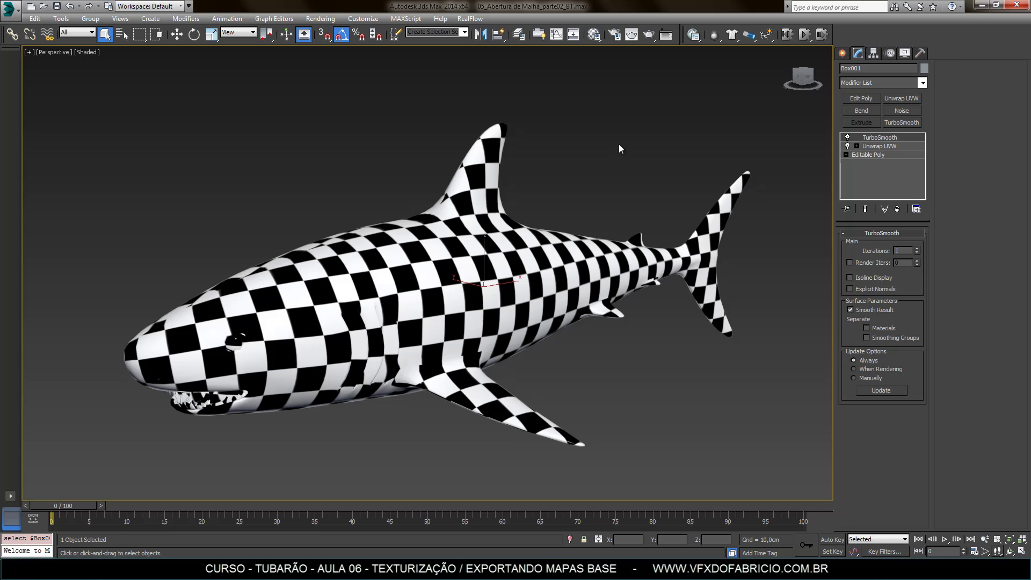
- With the Move tool, drag the shark to start cloning it
key(w)
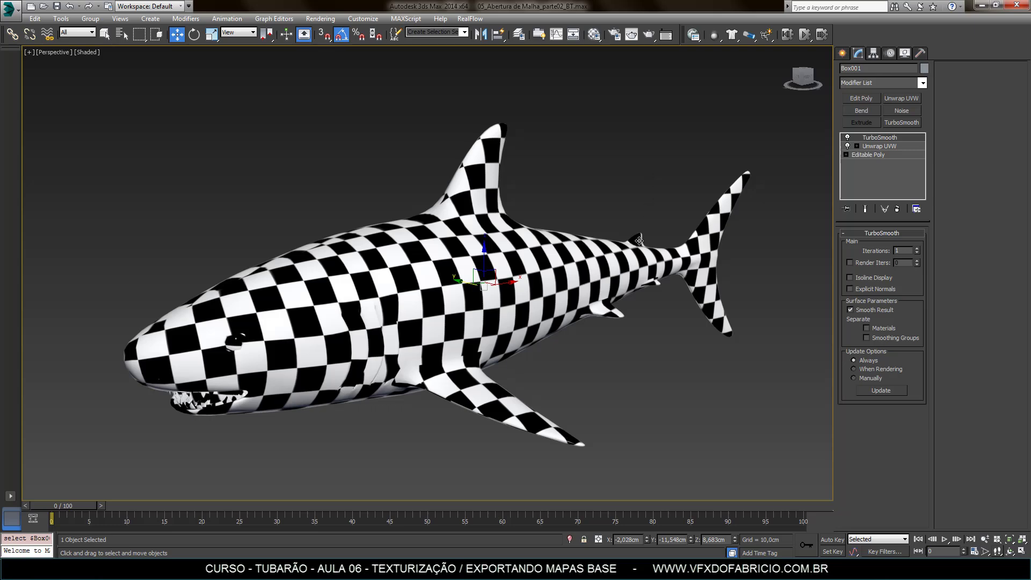
mouse_move(636, 301)
alt+middle_down()
mouse_move(555, 309)
mouse_move(581, 327)
alt+middle_up()
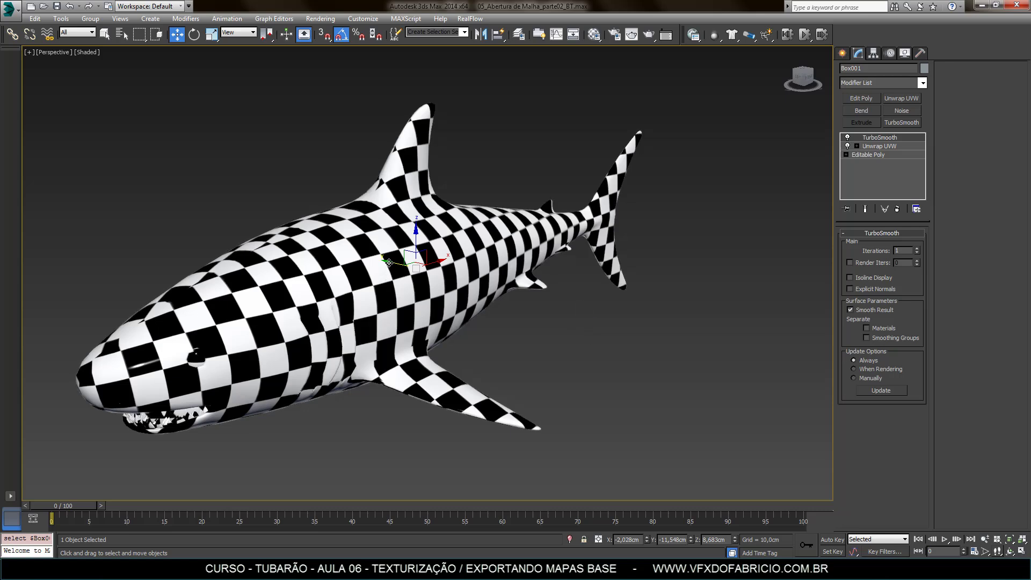
mouse_move(388, 263)
shift+mouse_down()
mouse_move(499, 306)
mouse_move(444, 326)
shift+mouse_up()
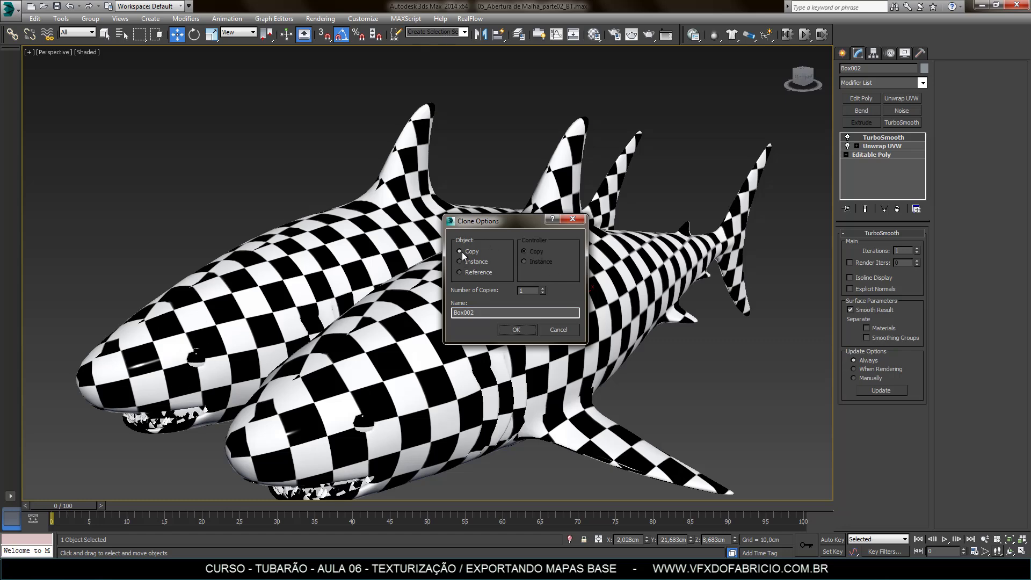
- Confirm the clone as a Copy (Box002) and isolate it alone in the viewport
click(521, 329)
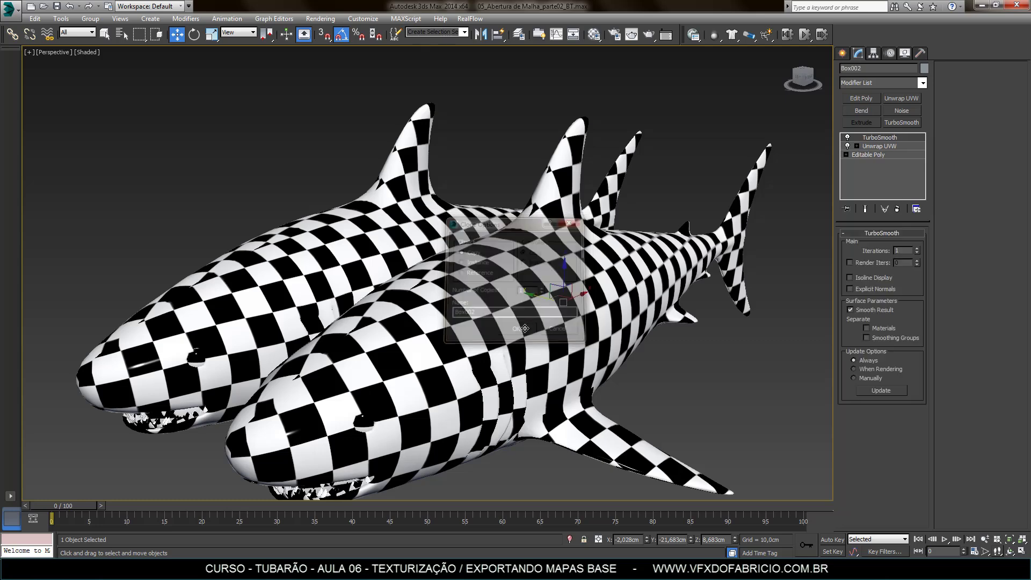
right_click(528, 290)
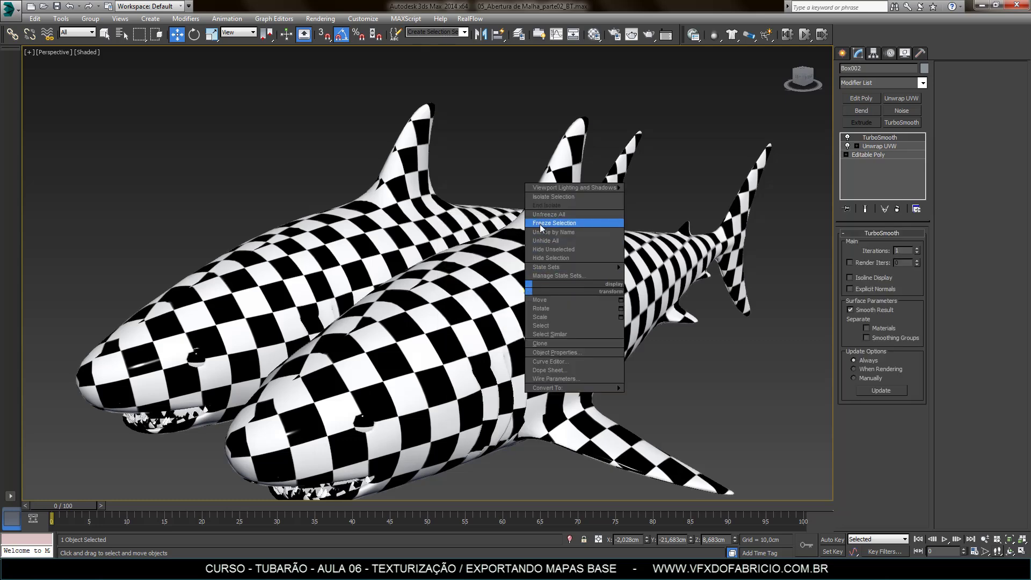
click(559, 197)
middle_drag(373, 418, 390, 403)
mouse_move(414, 369)
alt+middle_down()
mouse_move(404, 382)
mouse_move(585, 366)
mouse_move(372, 392)
alt+middle_up()
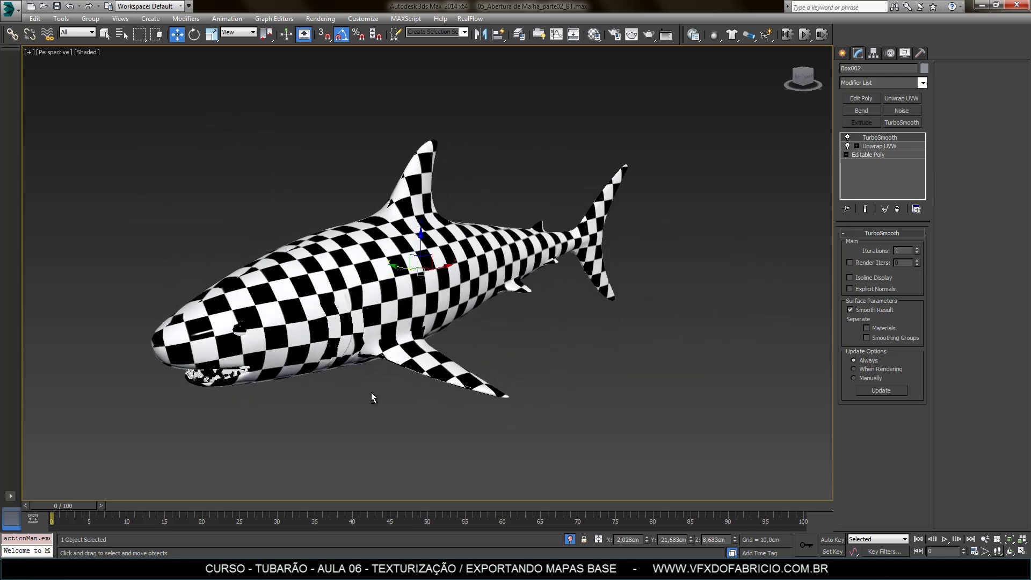
alt+middle_drag(484, 333, 483, 346)
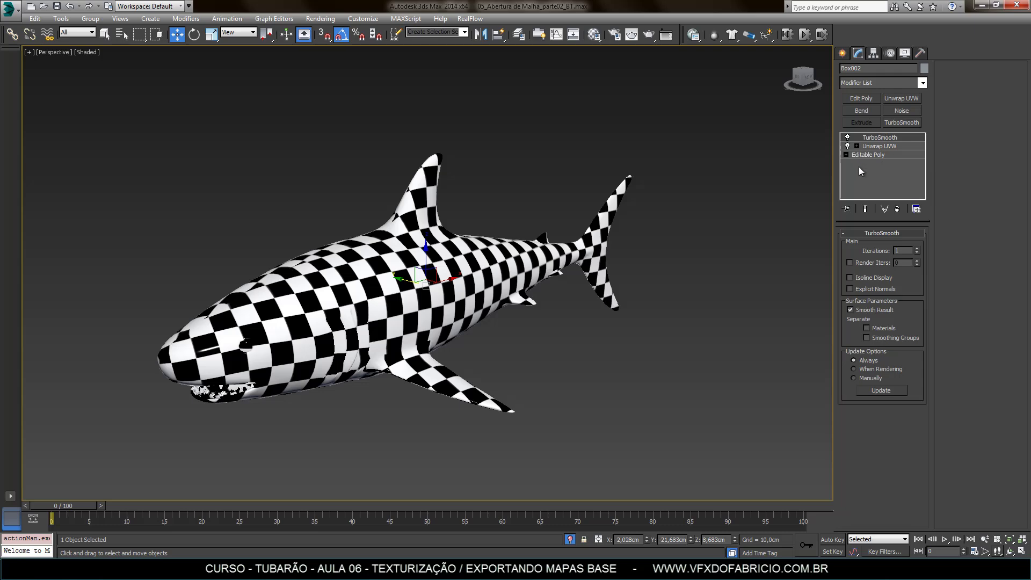
middle_drag(478, 346, 515, 350)
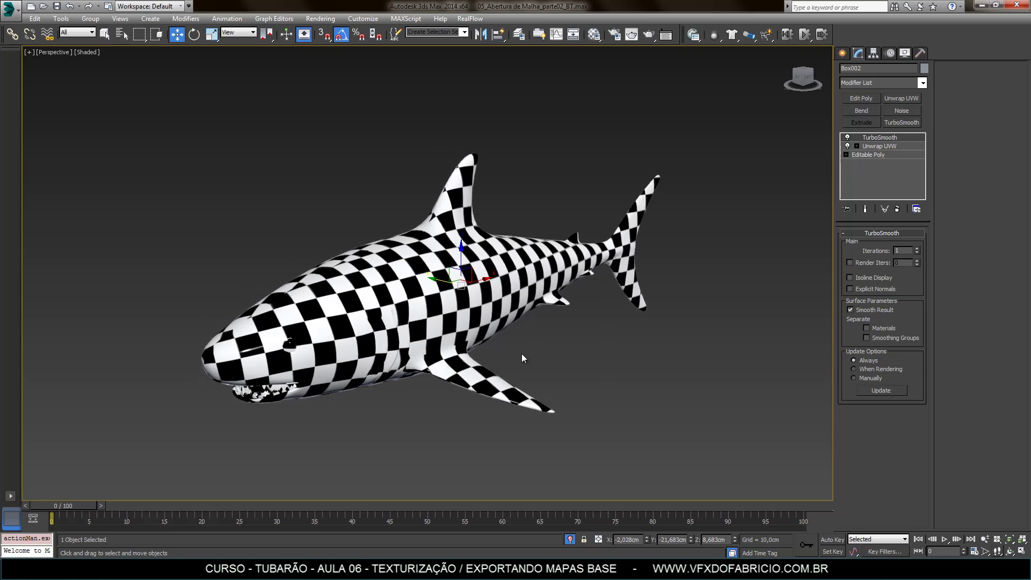
- In wireframe view, raise TurboSmooth Iterations to 3, then return to the shaded checker view
key(F3)
alt+middle_drag(525, 356, 499, 323)
scroll(497, 303, up, 3)
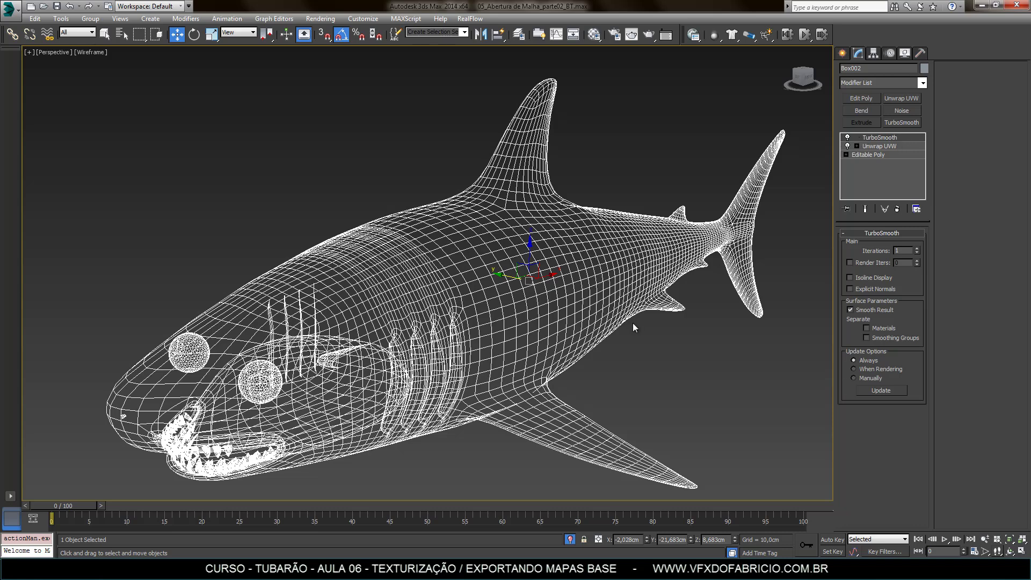
click(918, 249)
click(918, 248)
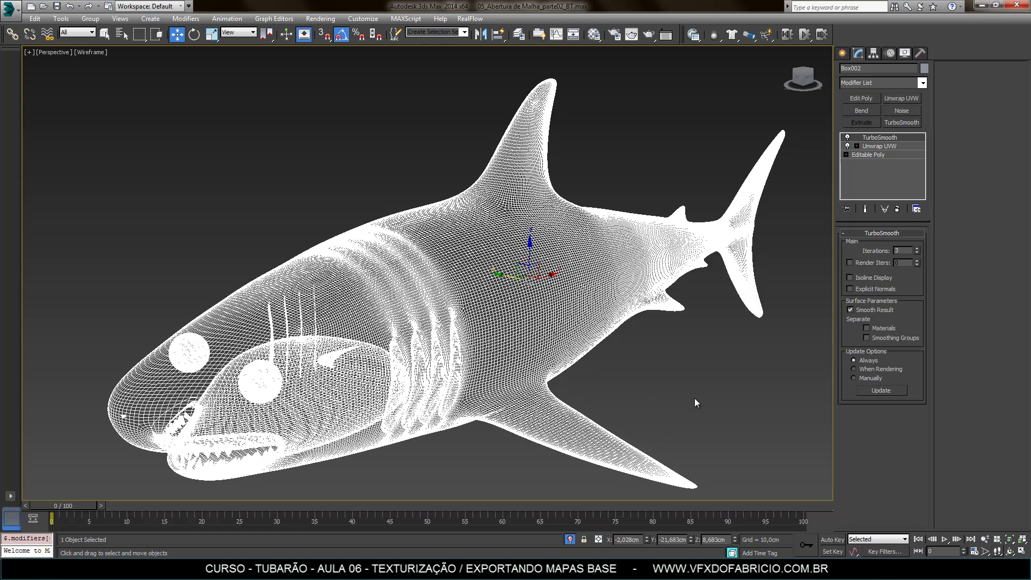
click(904, 251)
text(4)
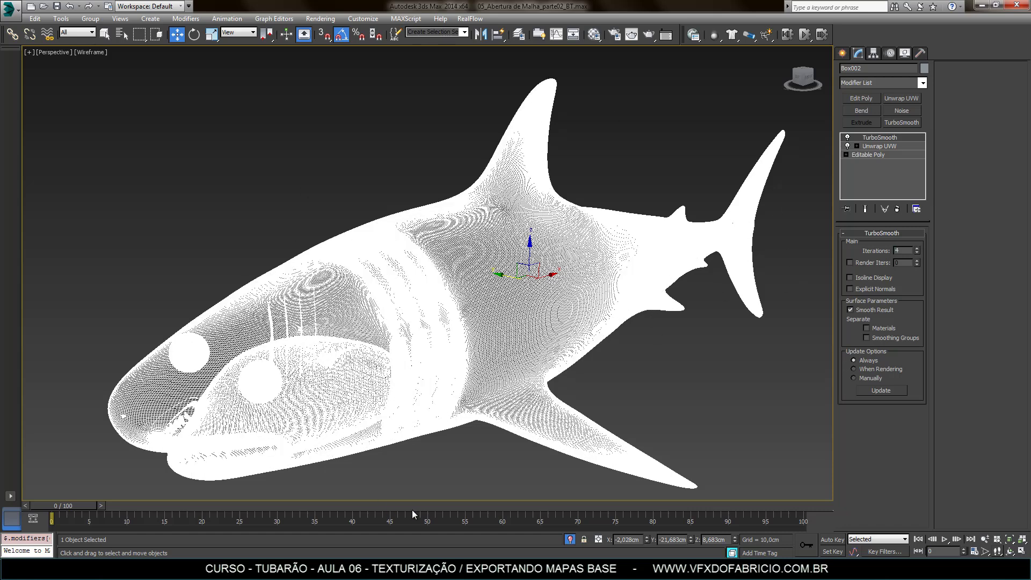
click(919, 253)
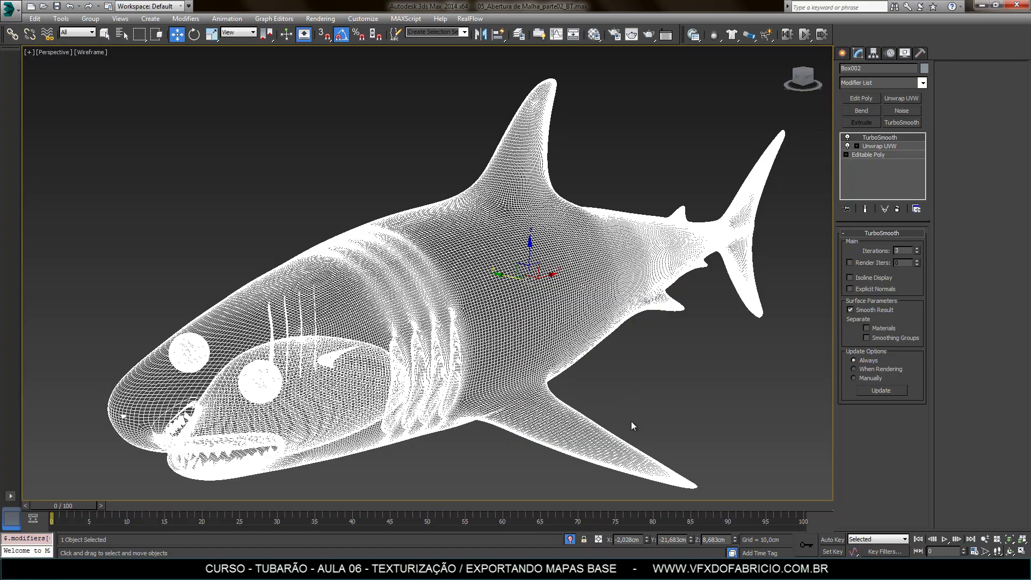
click(803, 80)
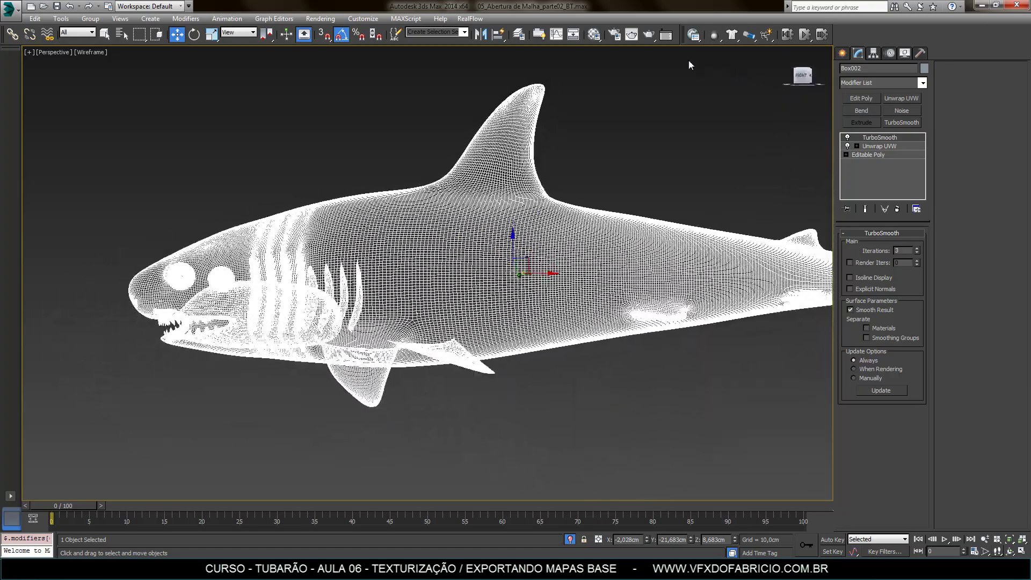
mouse_move(690, 64)
alt+middle_down()
mouse_move(825, 73)
mouse_move(556, 321)
alt+middle_up()
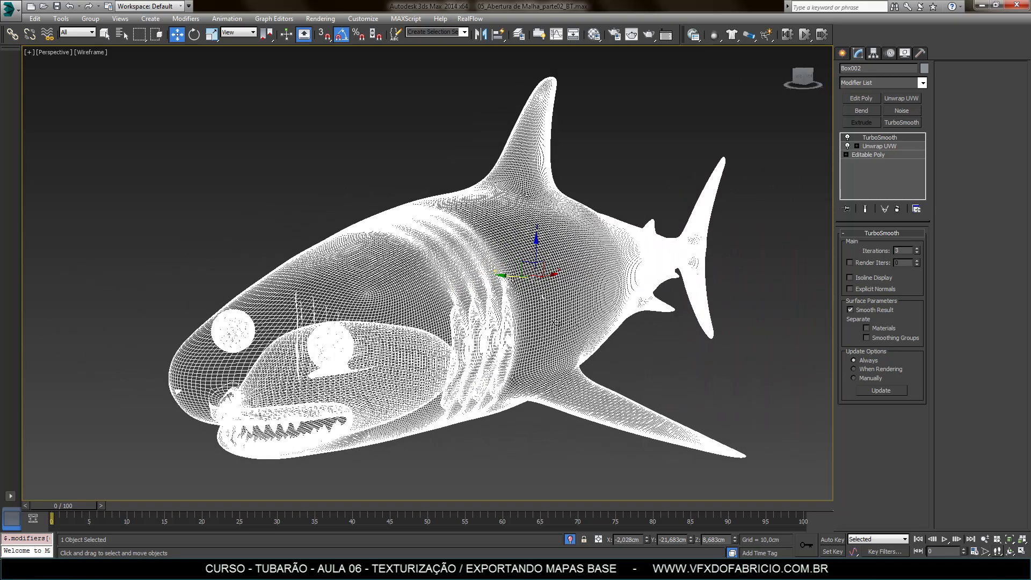
key(F3)
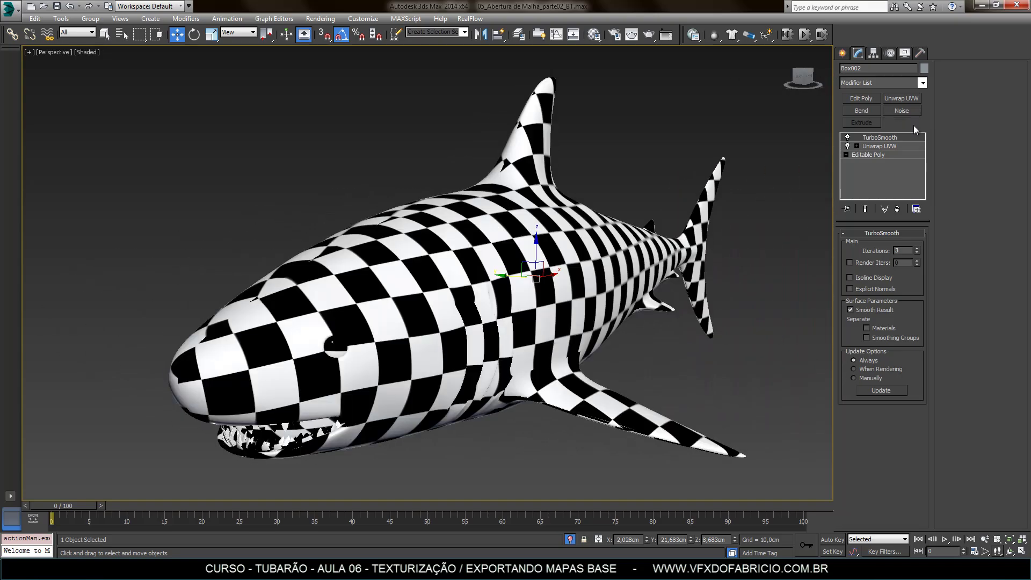
- Collapse the shark's modifier stack to an Editable Mesh and convert it to Editable Poly
right_click(887, 139)
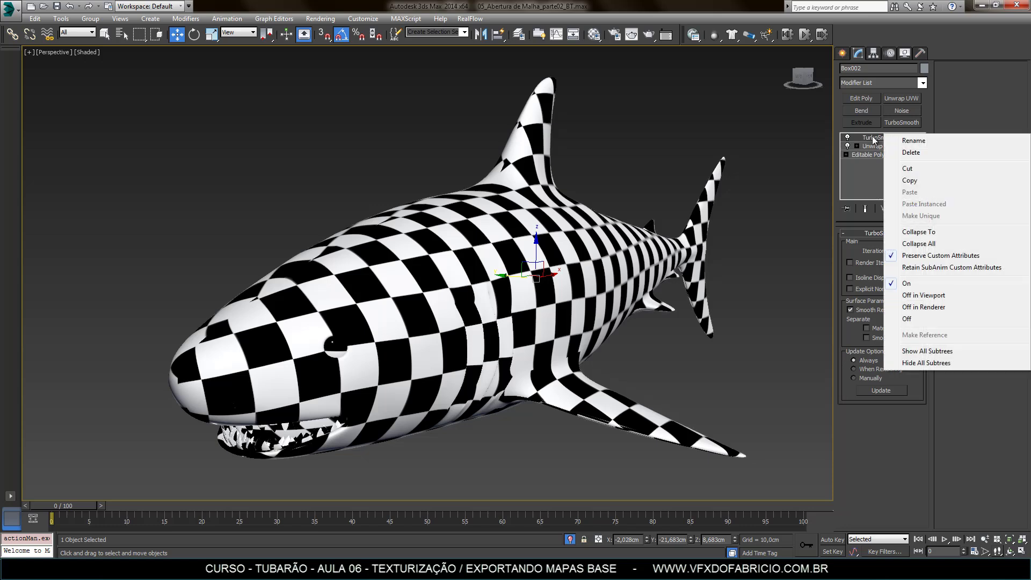
click(940, 234)
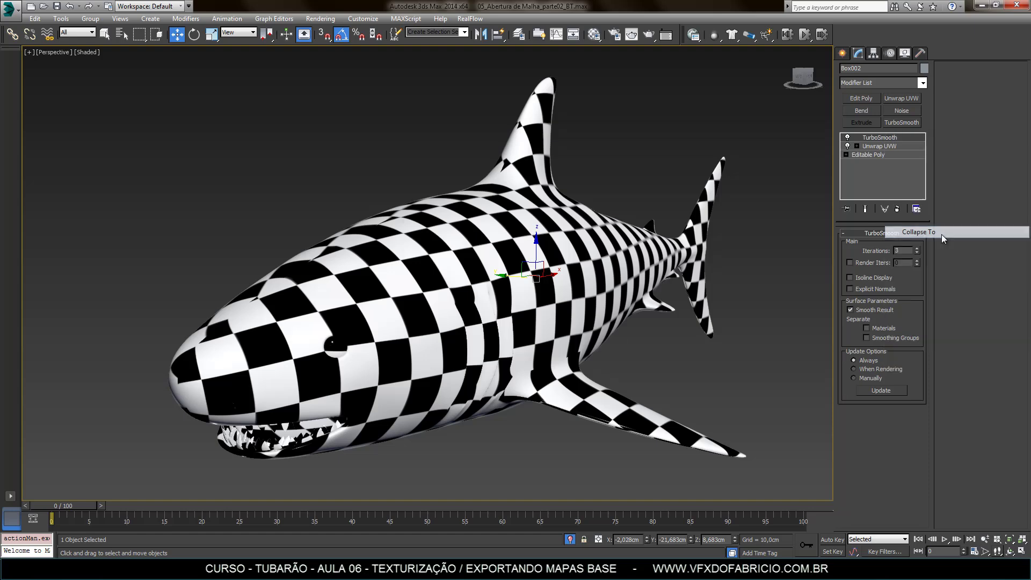
click(572, 327)
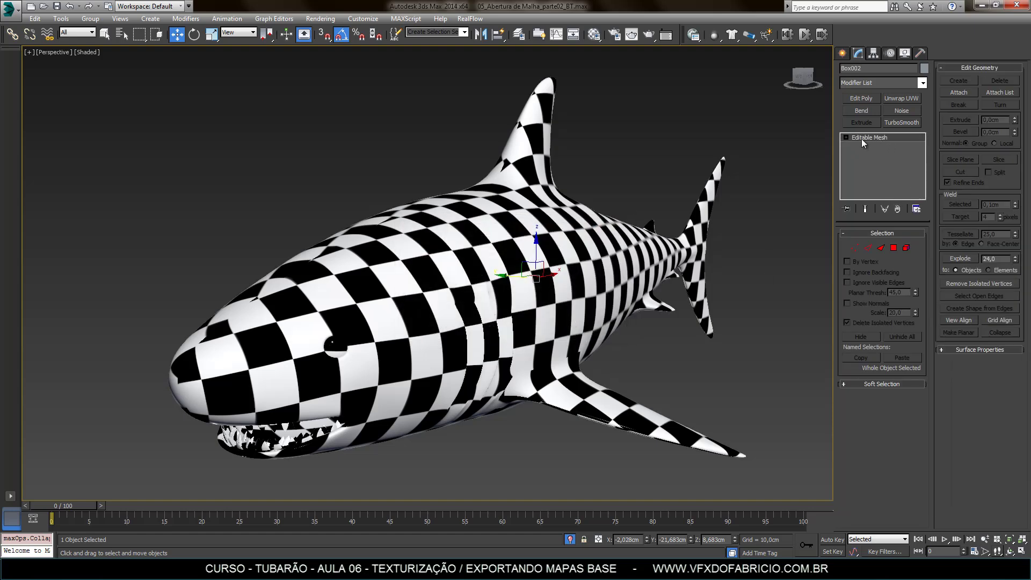
right_click(897, 138)
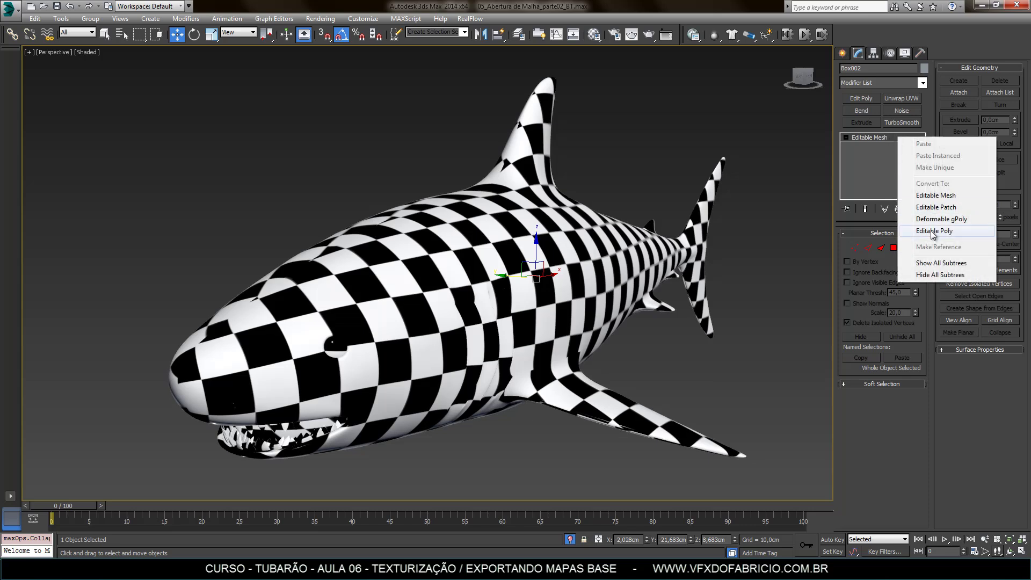
click(961, 232)
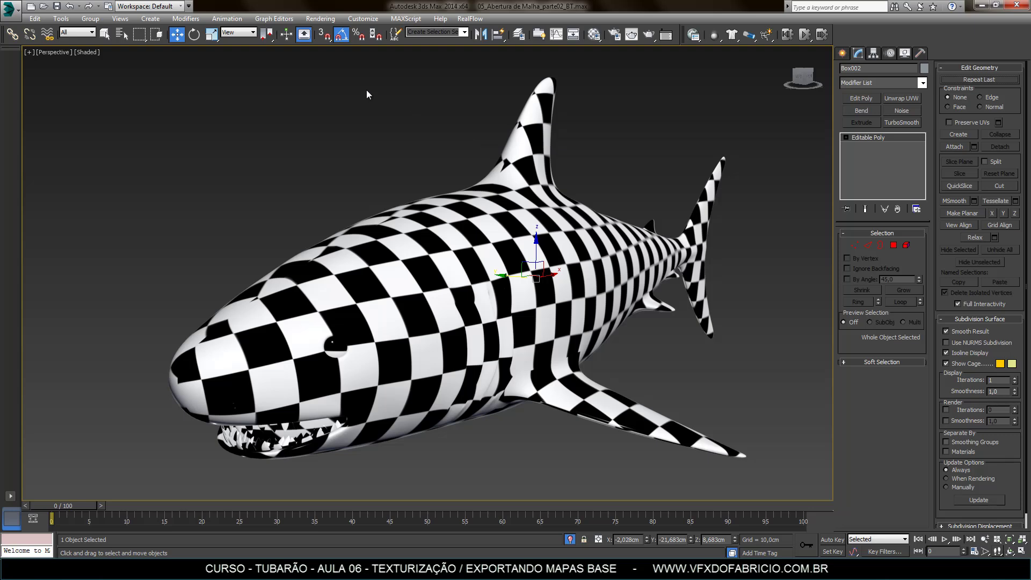
click(337, 23)
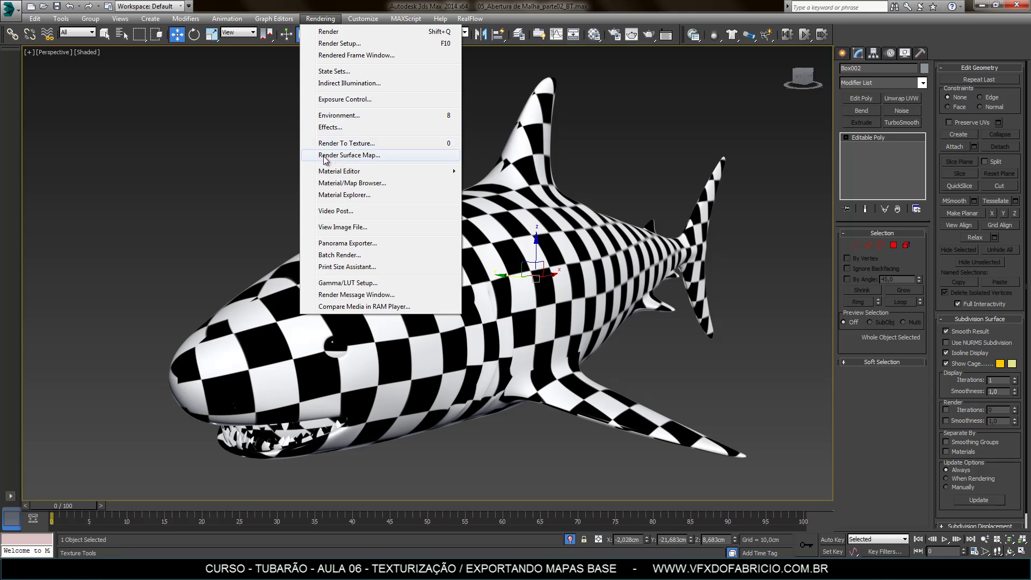
- Open Render Surface Map and set its output width and height to 900 × 900
click(392, 157)
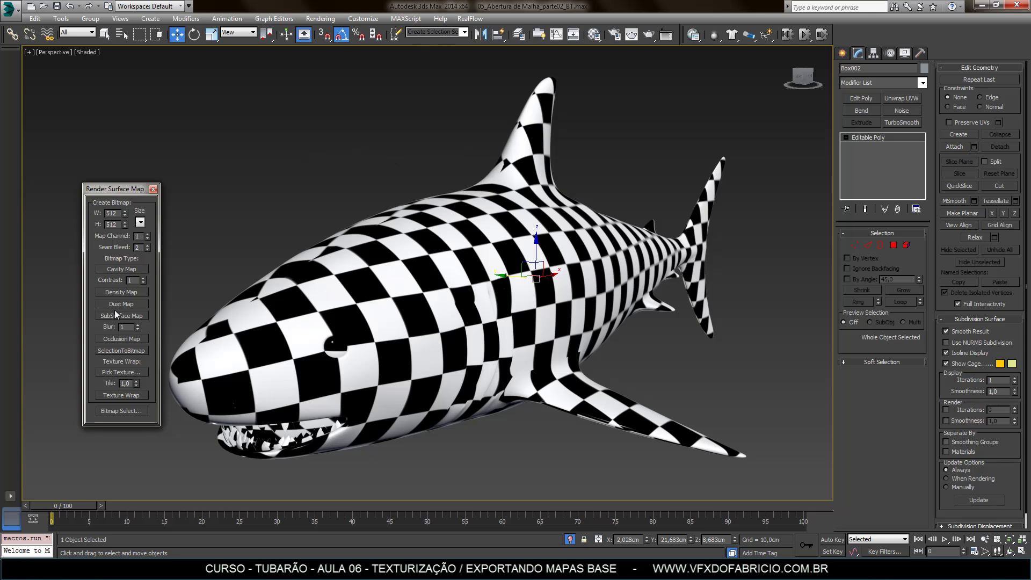
drag(135, 197, 101, 156)
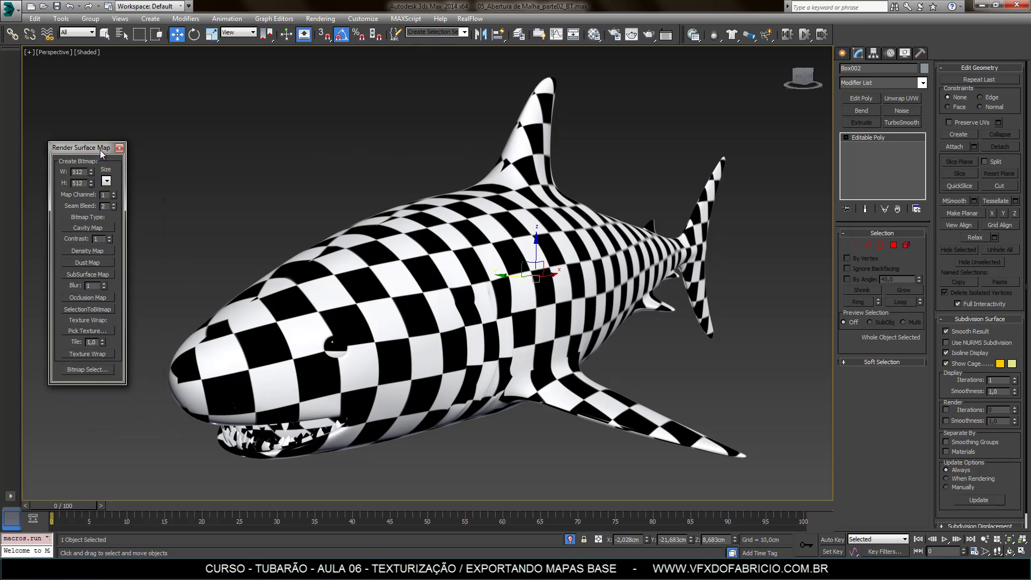
middle_drag(257, 208, 270, 218)
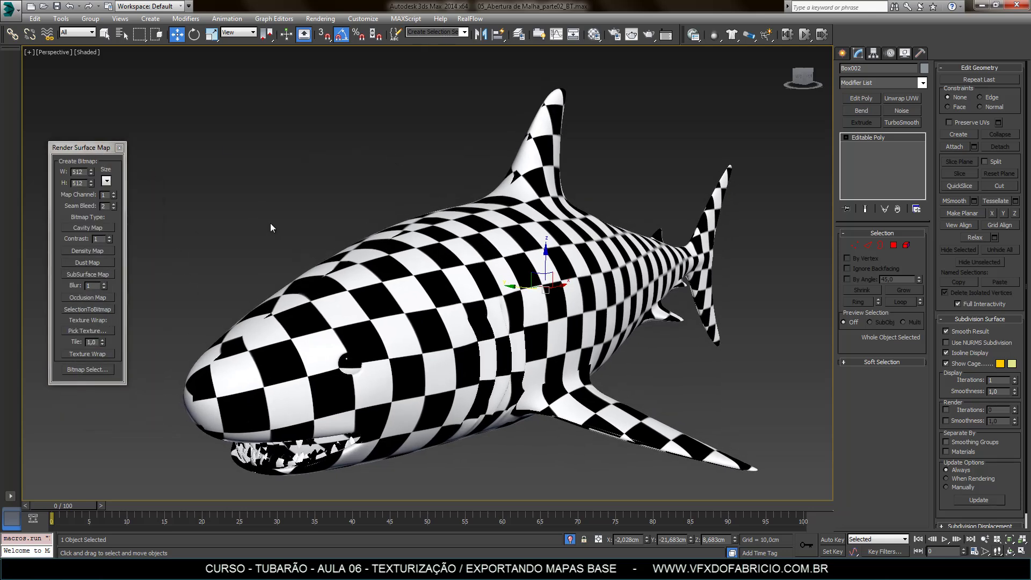
double_click(84, 172)
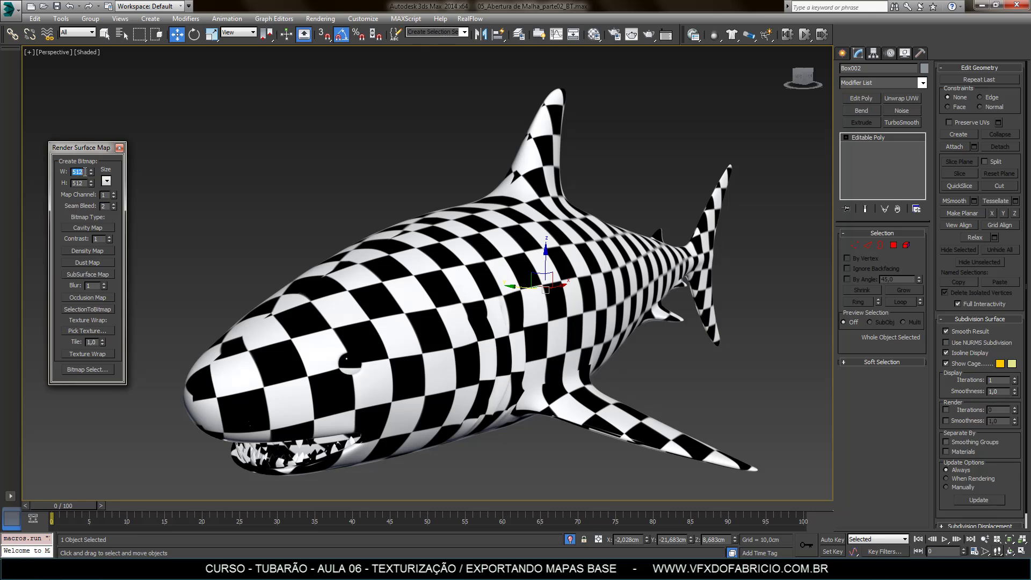
text(900)
double_click(84, 183)
text(9)
double_click(78, 172)
key(Return)
click(106, 181)
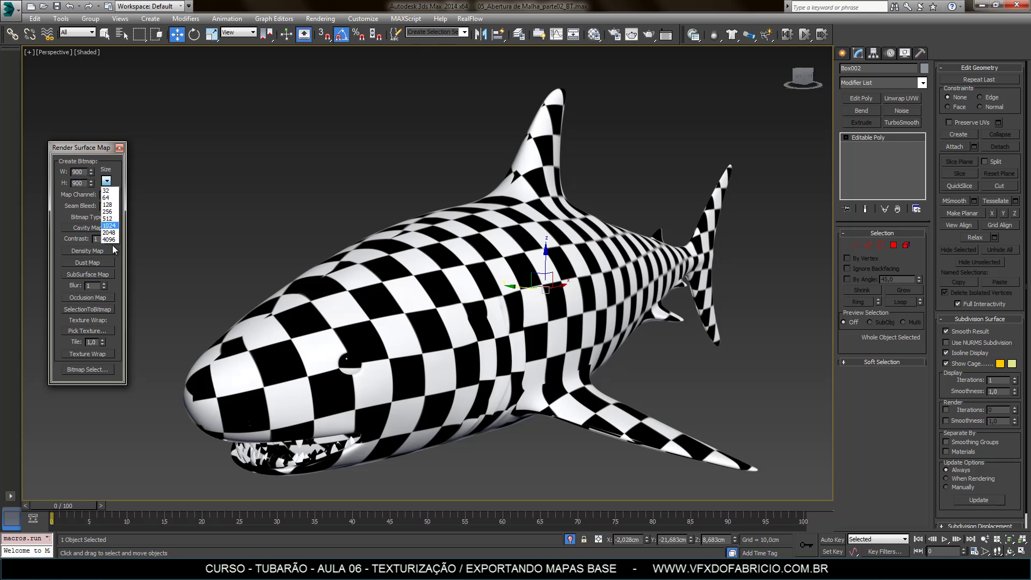
click(121, 178)
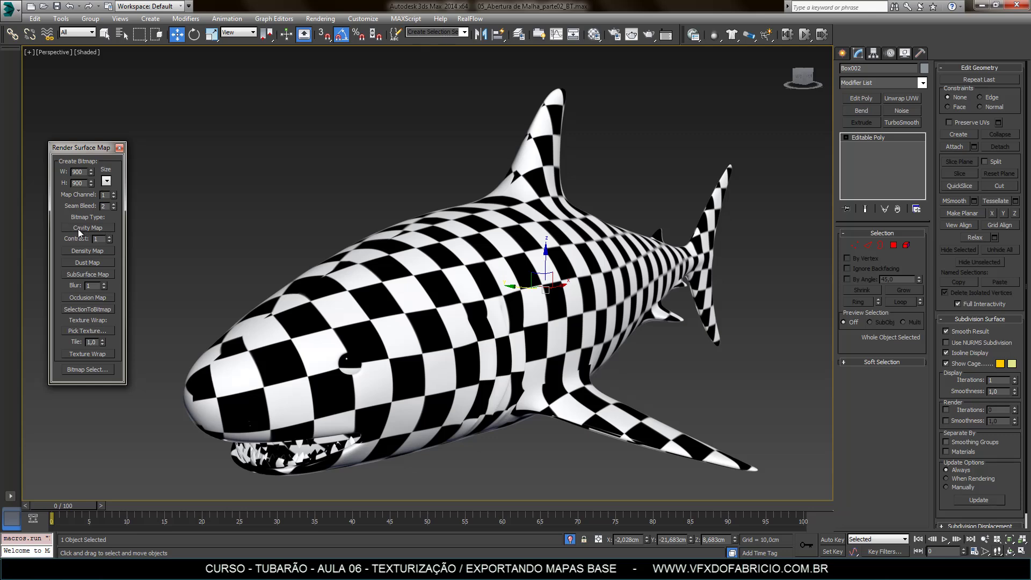
- Render a first cavity map preview of the shark UVs, then close it
click(107, 228)
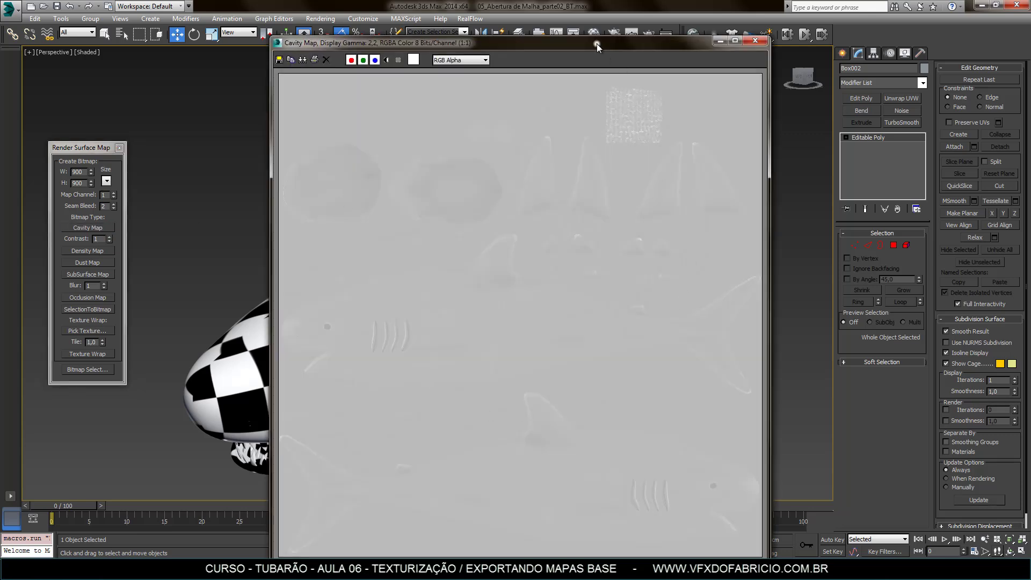
drag(598, 44, 571, 27)
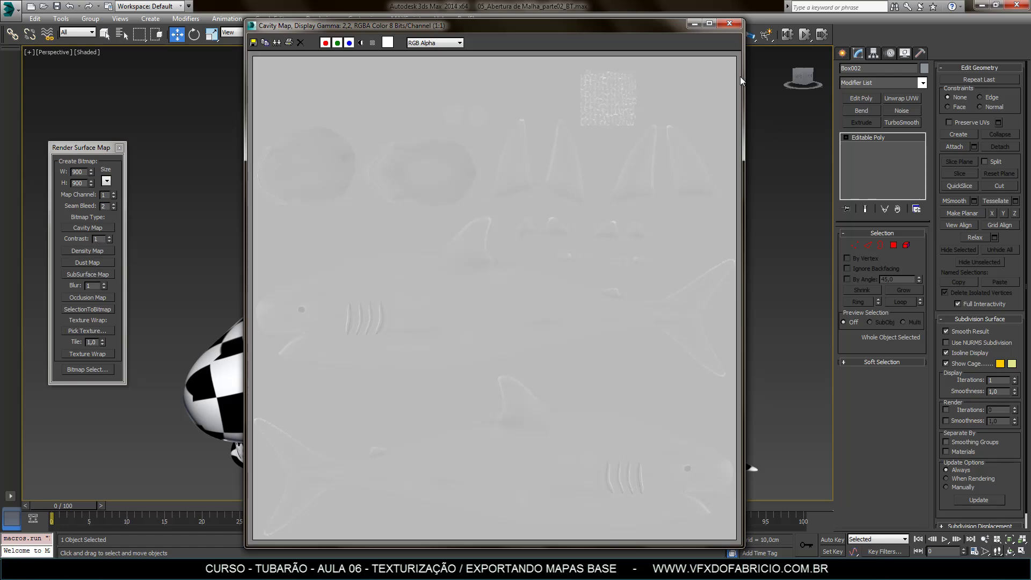
click(729, 23)
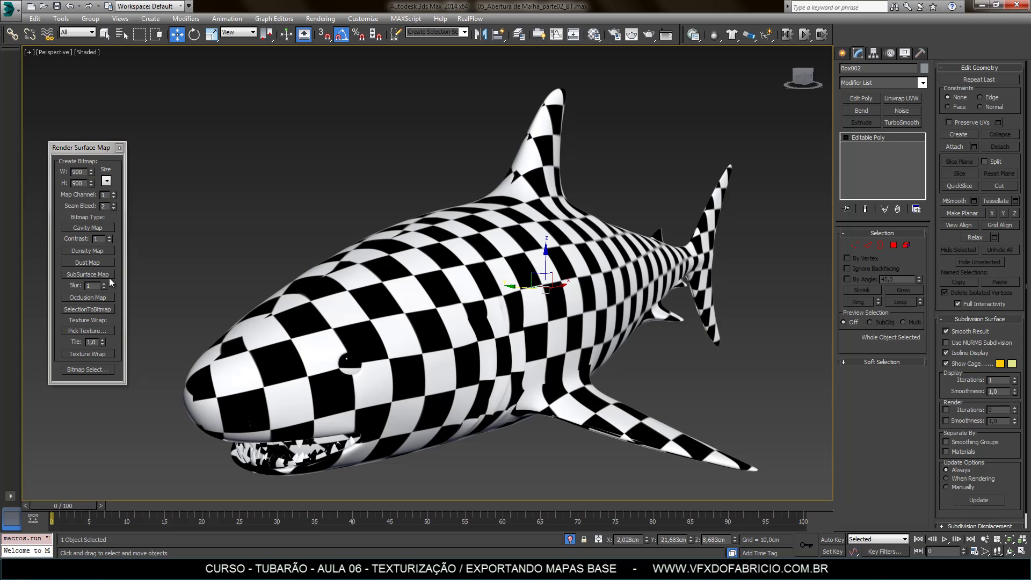
click(102, 239)
text(10)
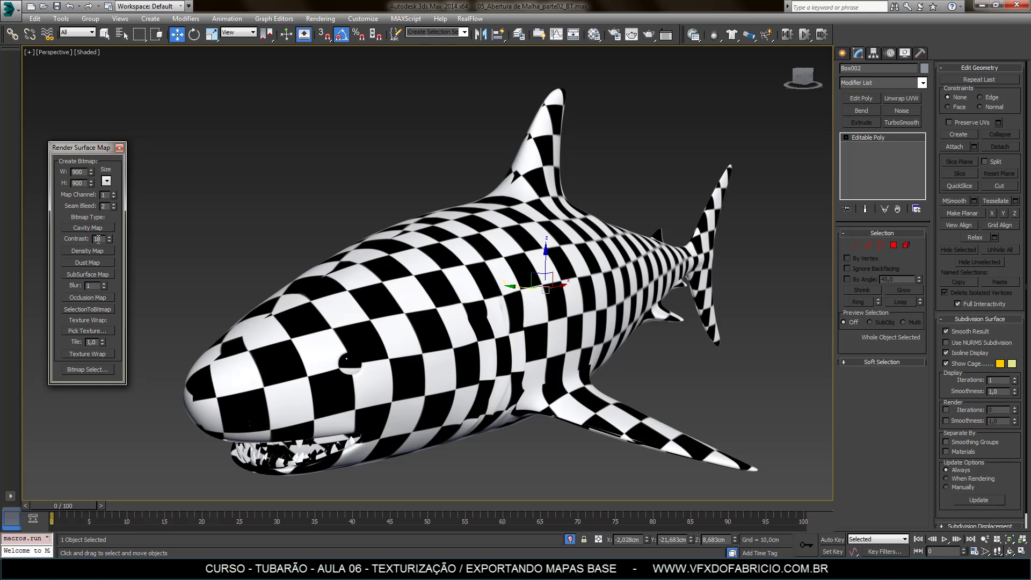
- Re-render the 900×900 cavity map with higher contrast and review it
click(106, 229)
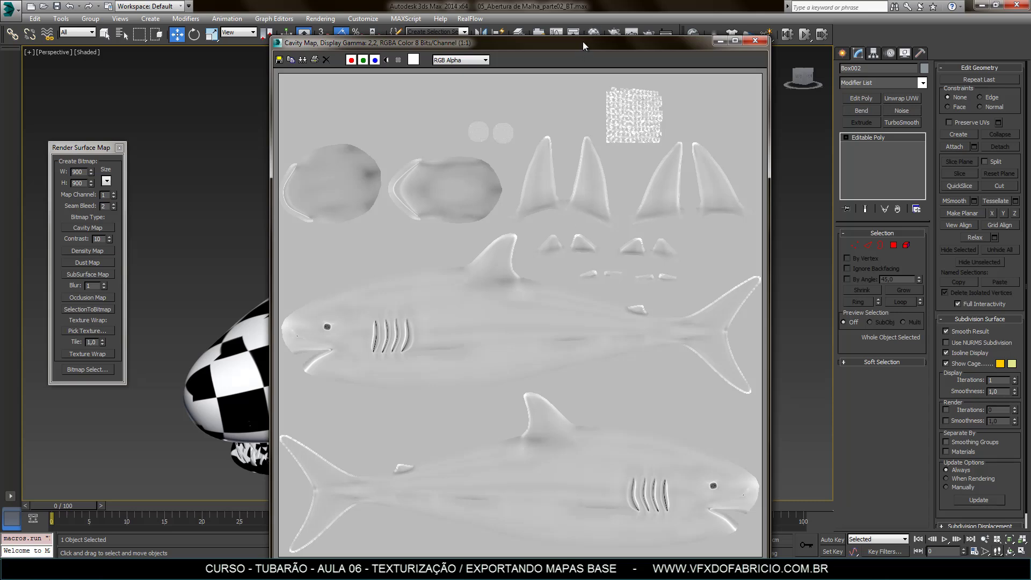
drag(583, 41, 573, 25)
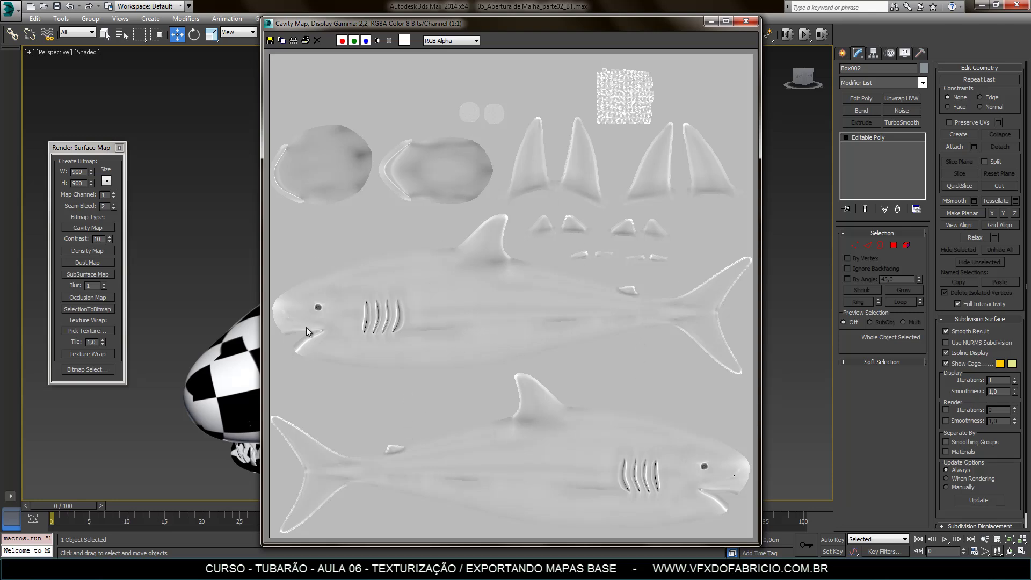
scroll(309, 334, up, 1)
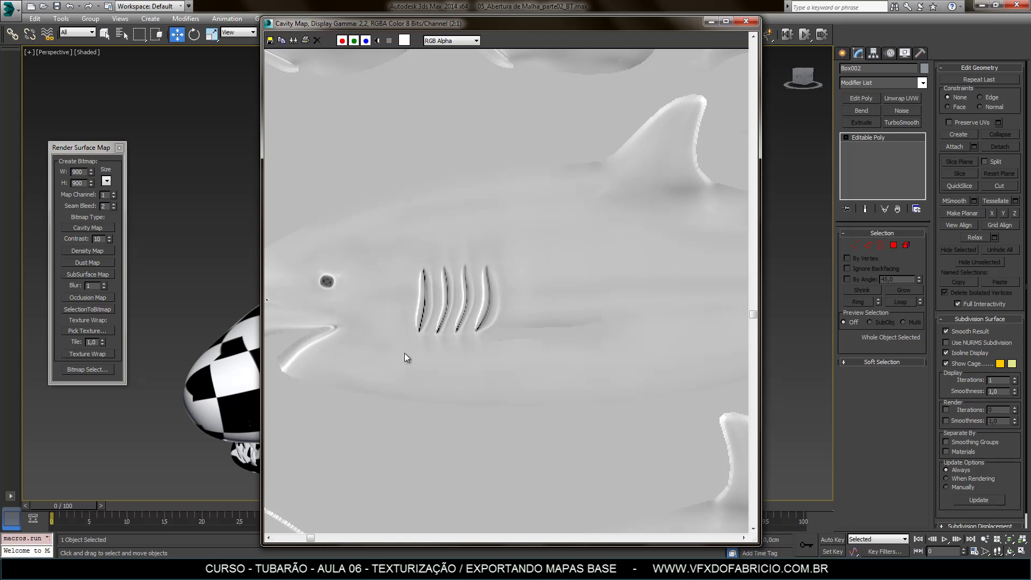
scroll(404, 353, down, 1)
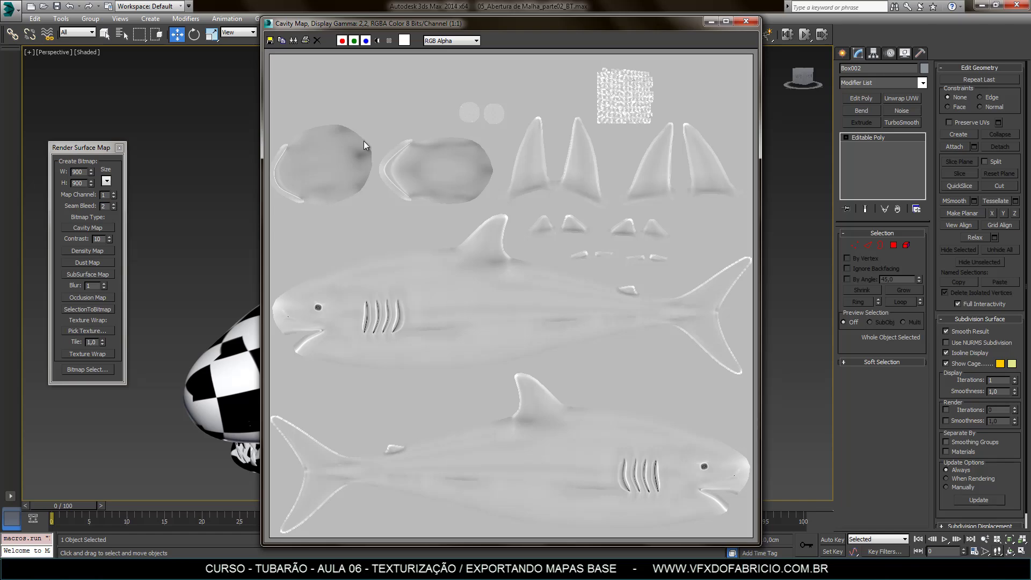
- Save the cavity render as JPEG 'cav' in Texturas and close the frame buffer
click(269, 41)
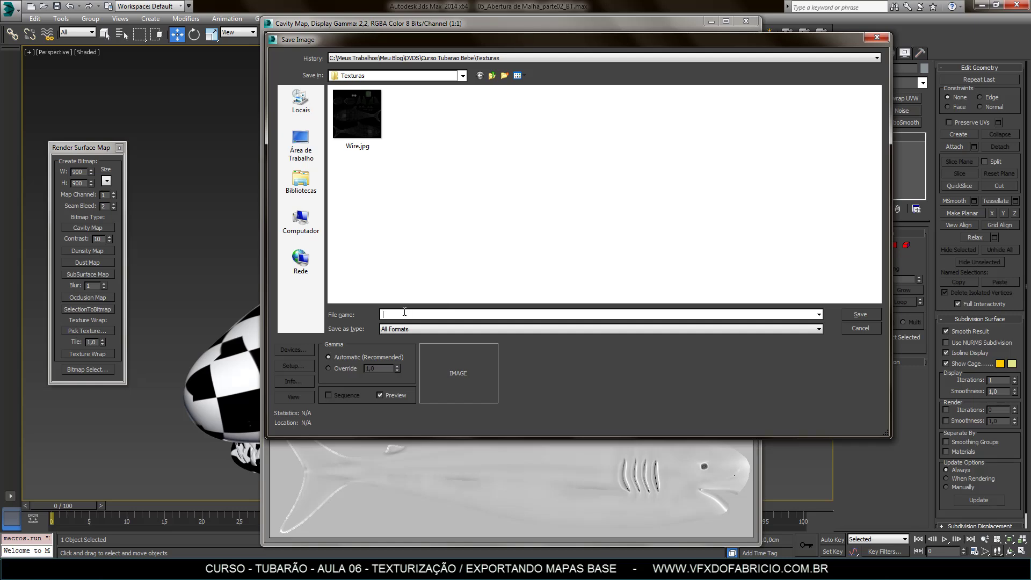
text(cav)
click(403, 329)
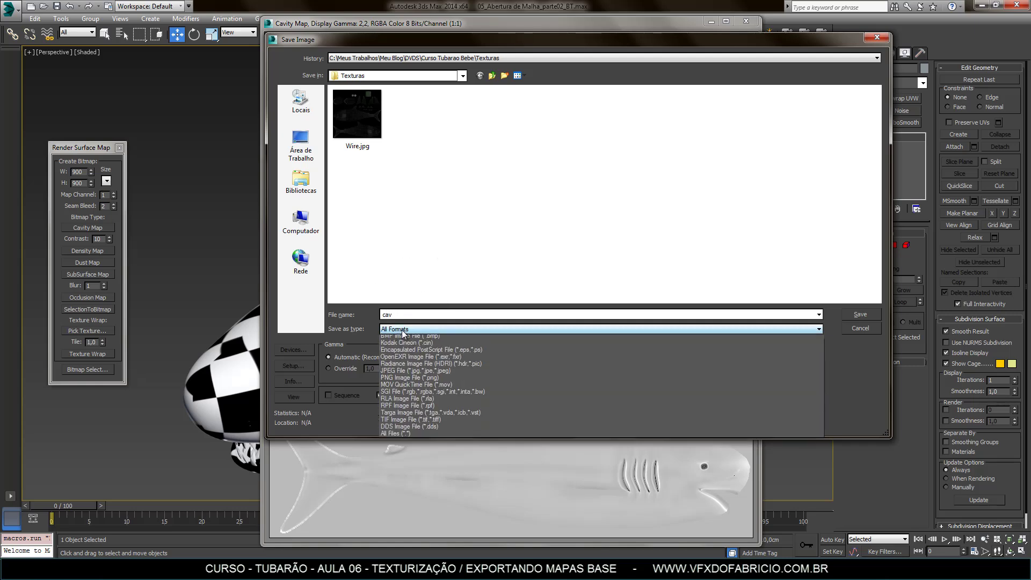
click(439, 388)
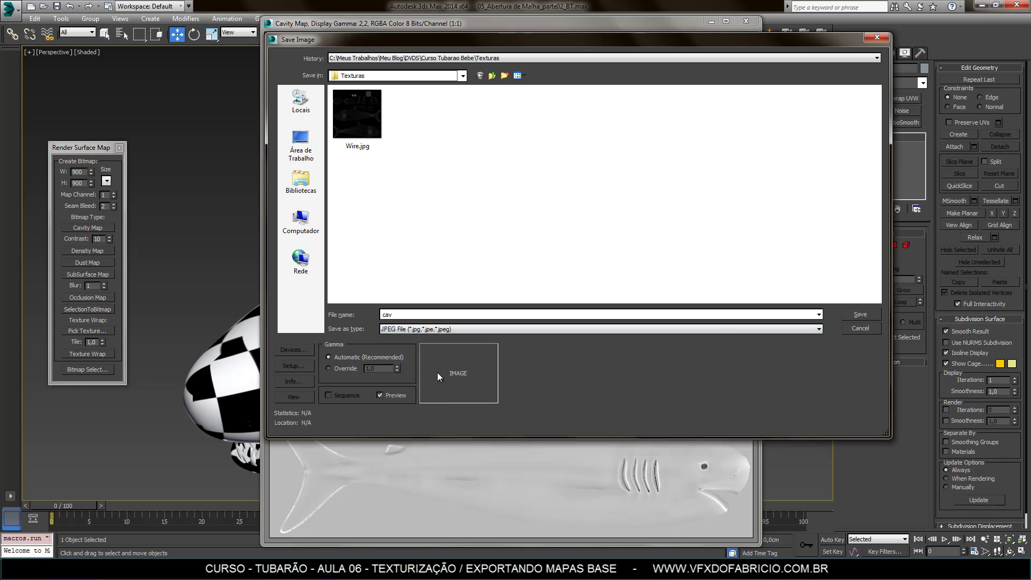
click(850, 314)
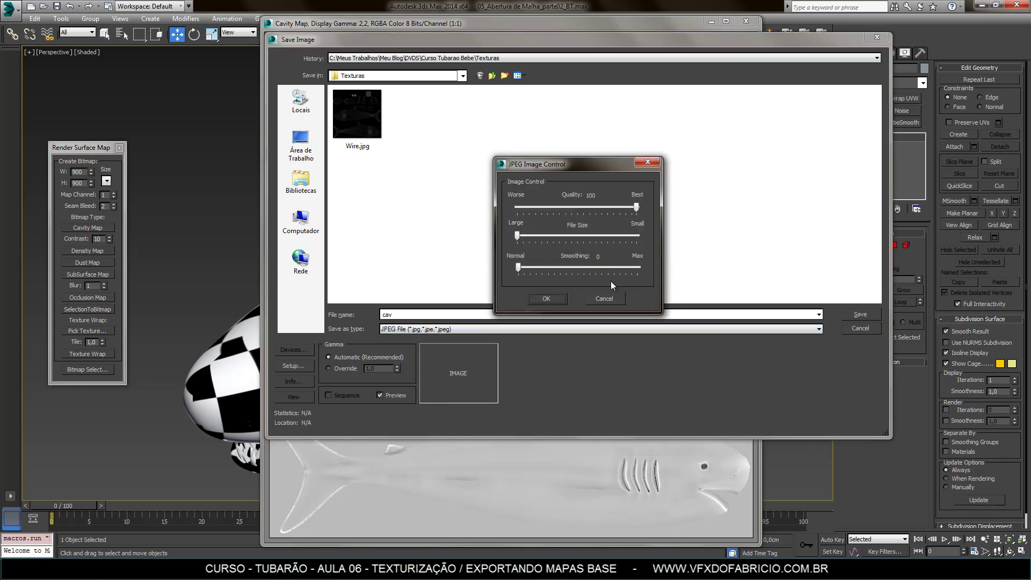
click(545, 298)
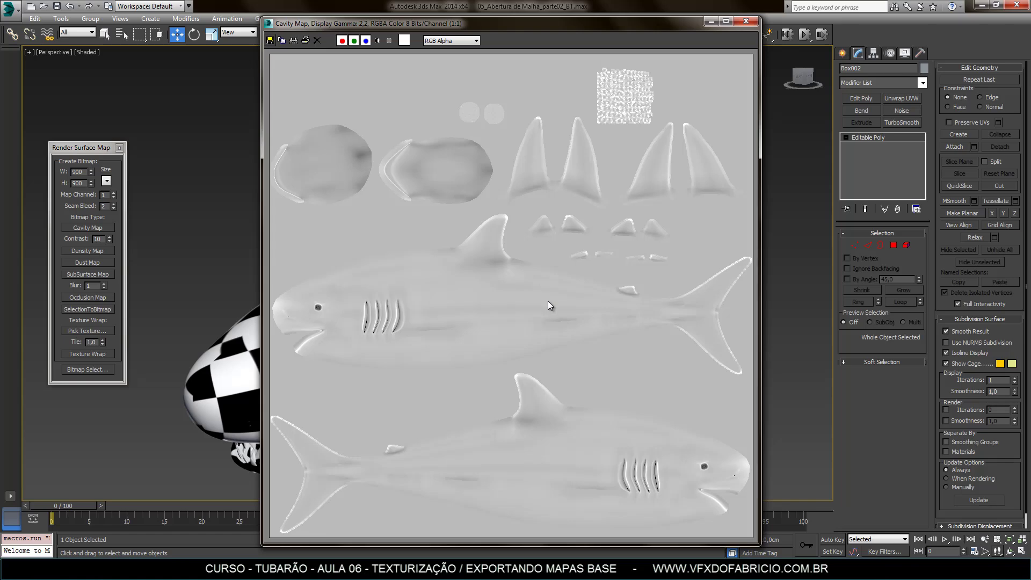
click(746, 21)
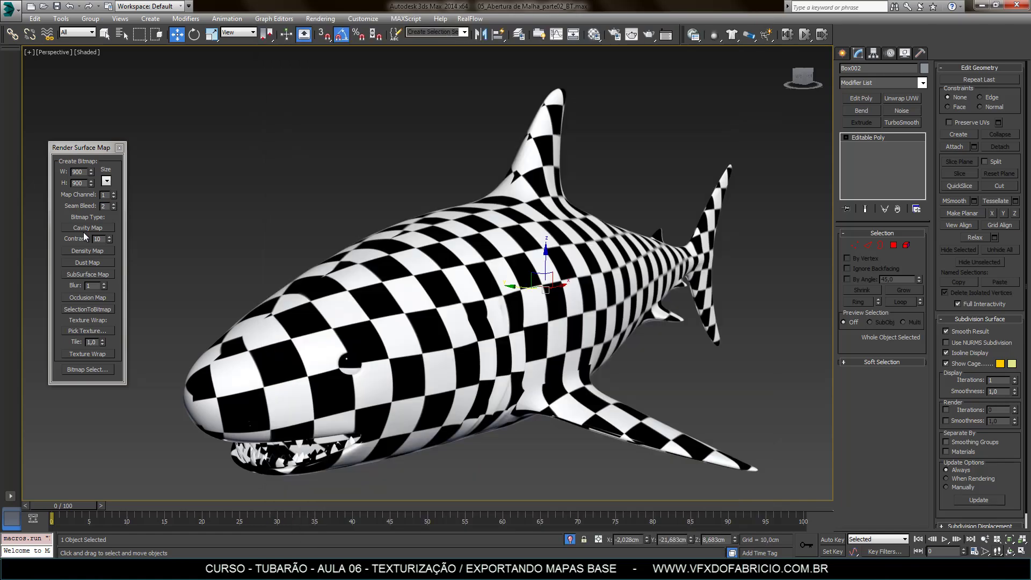
click(109, 251)
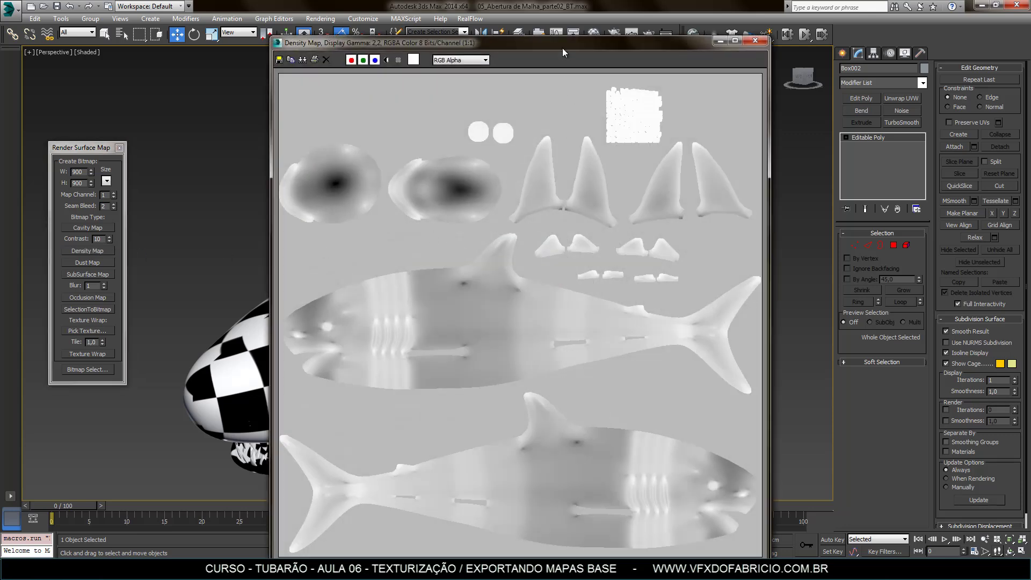
drag(563, 47, 507, 24)
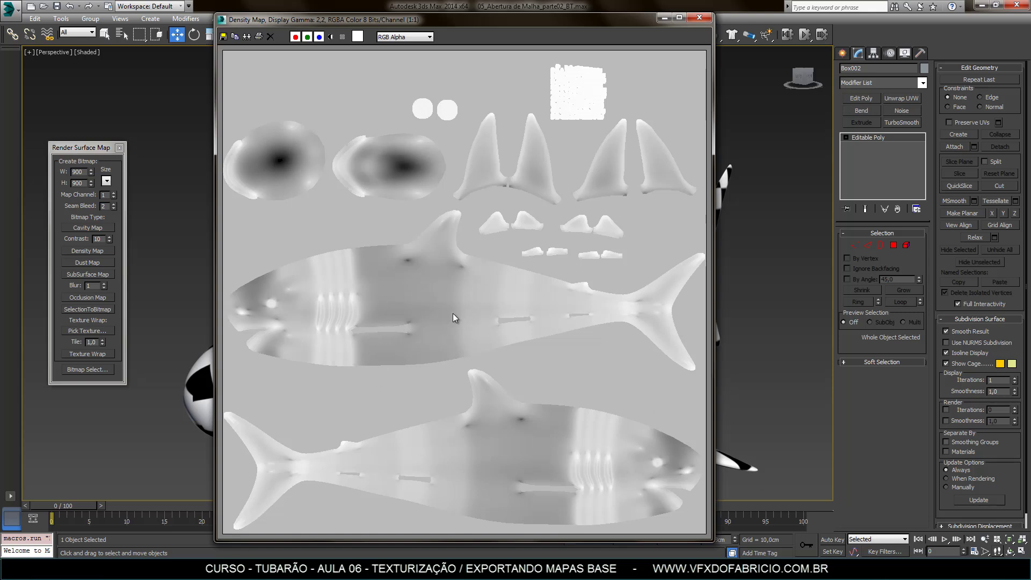
click(699, 17)
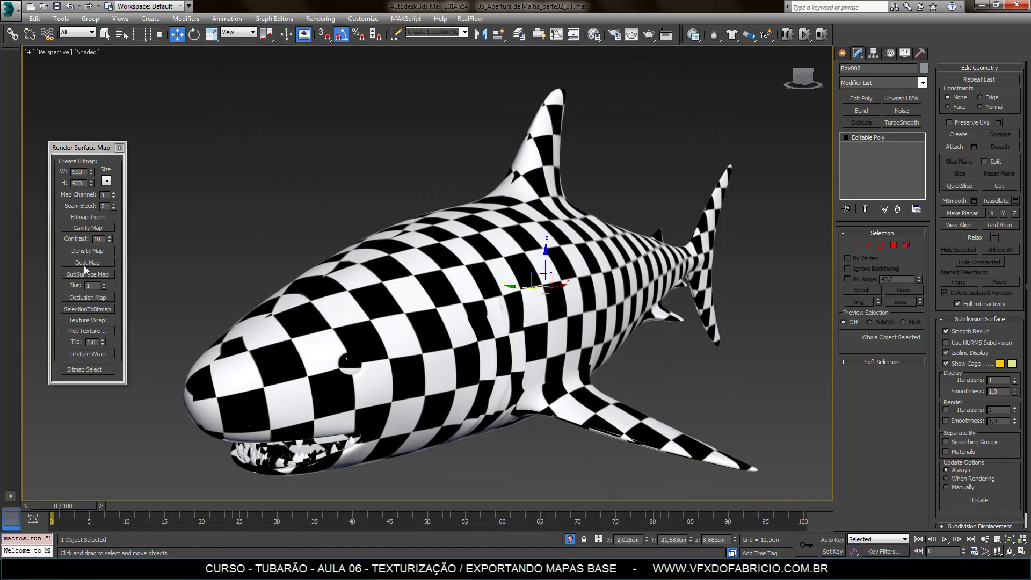
- Render the Dust Map, save it as JPEG 'dust' with default quality, and close it
click(106, 264)
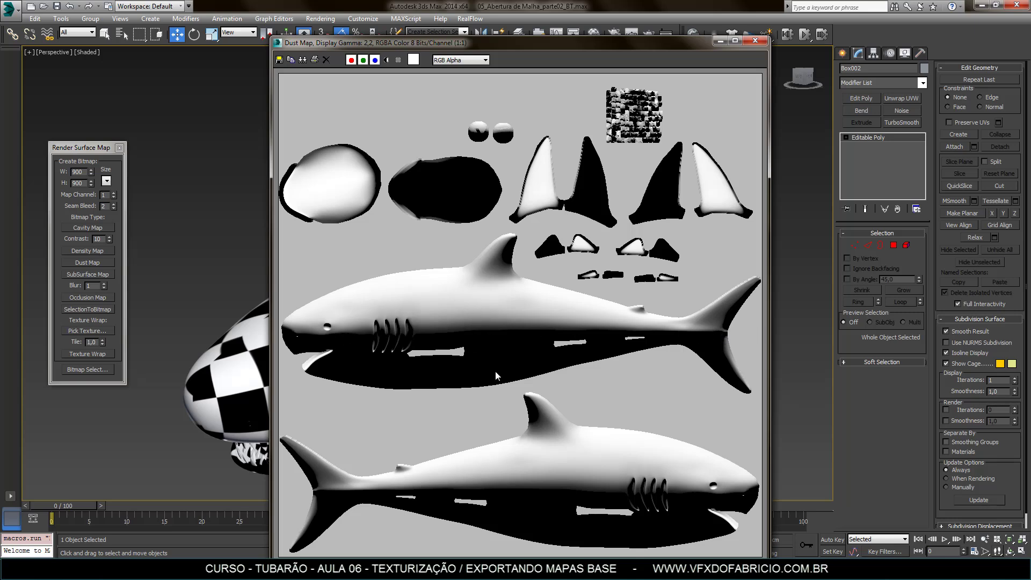
click(279, 60)
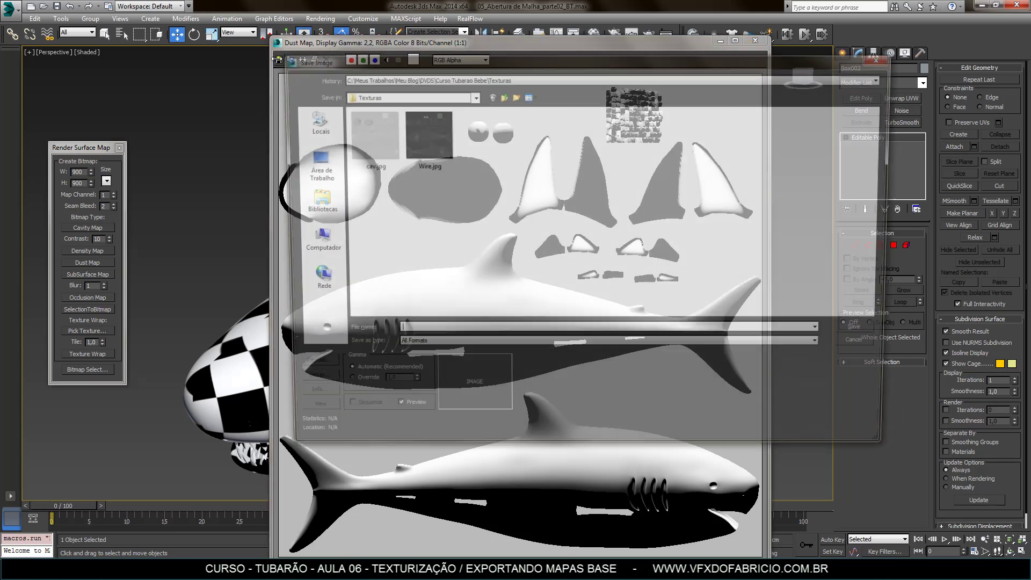
text(du)
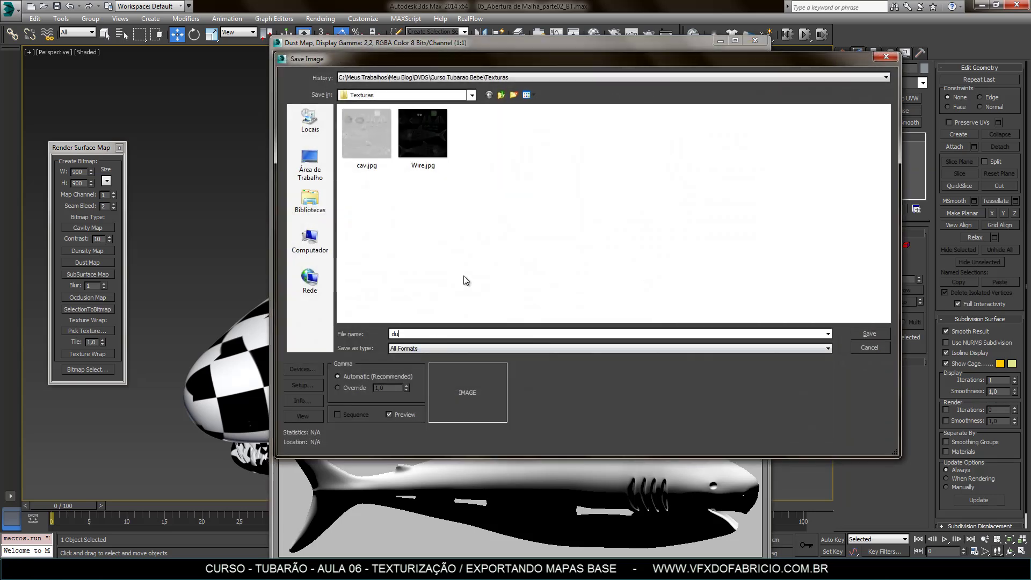
text(st)
click(765, 351)
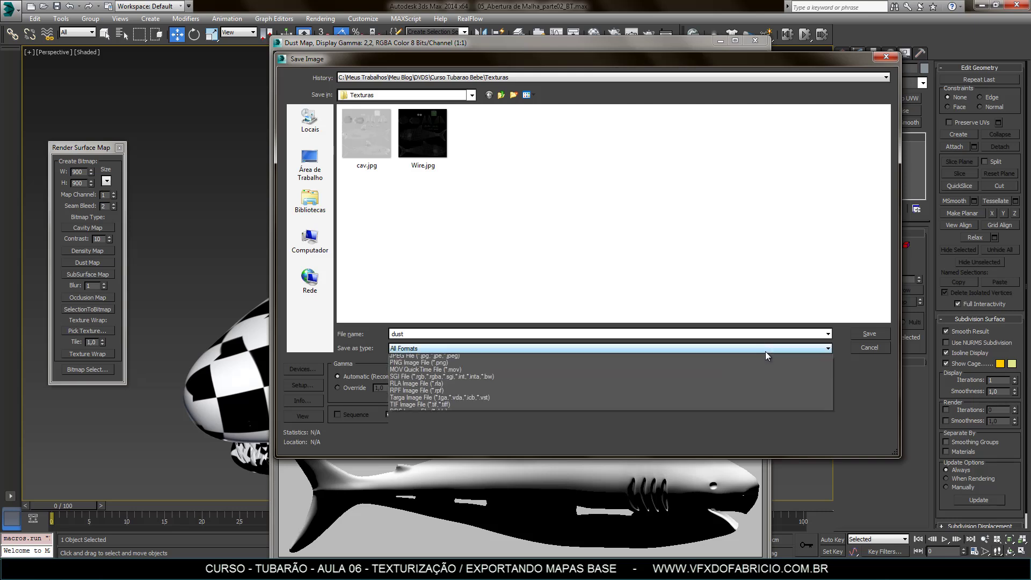
click(436, 406)
click(351, 349)
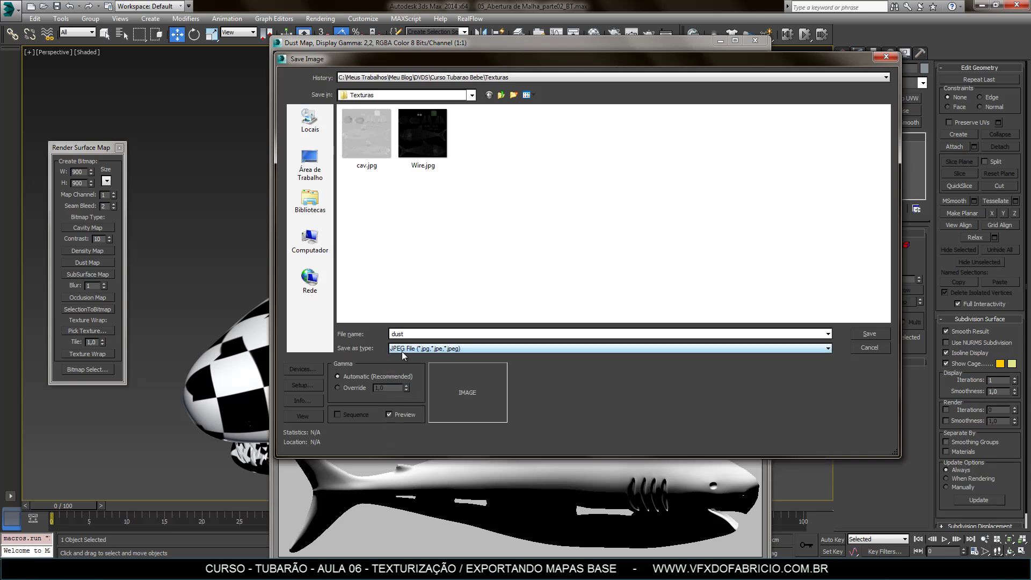
click(870, 334)
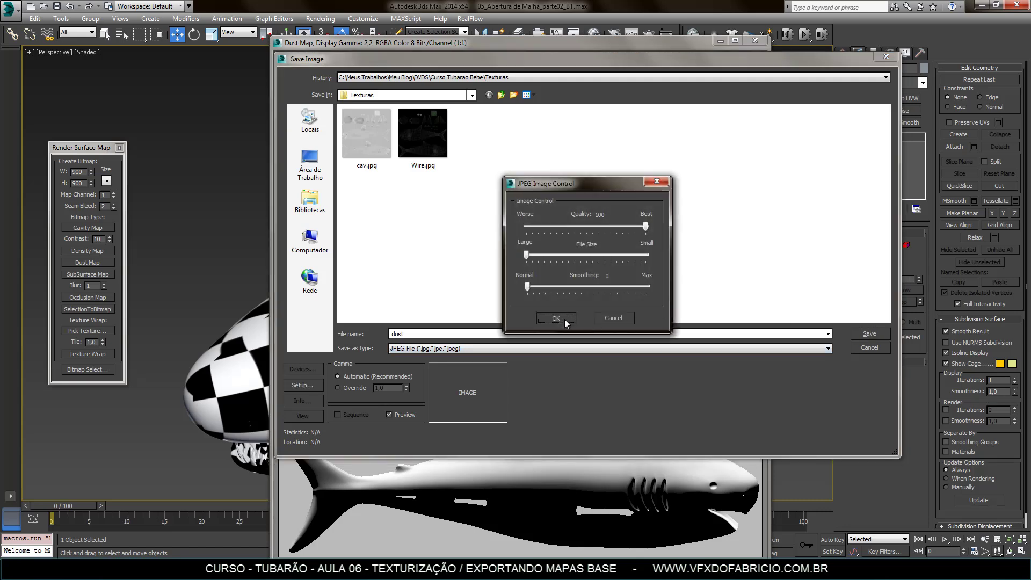
click(565, 319)
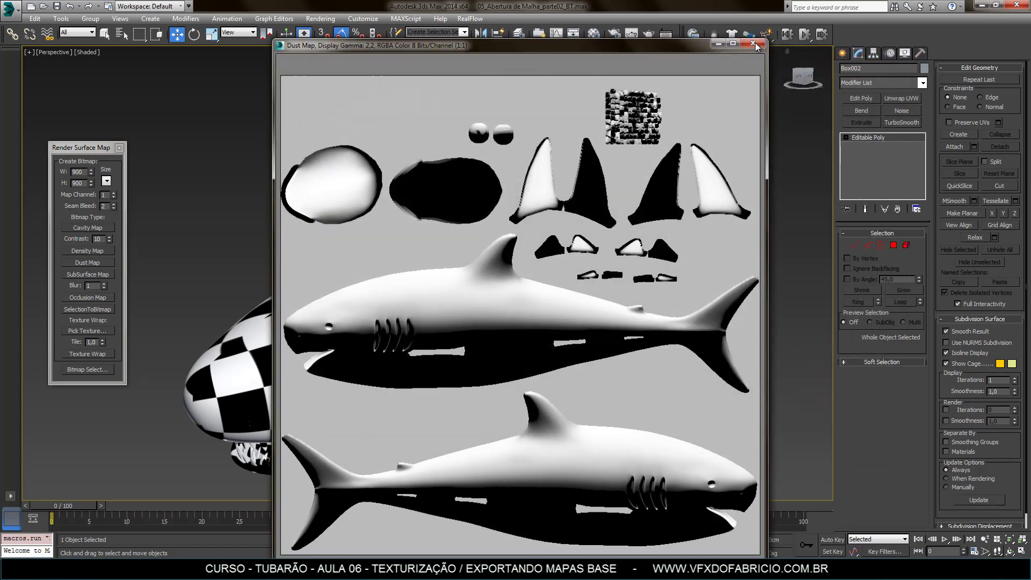
click(754, 45)
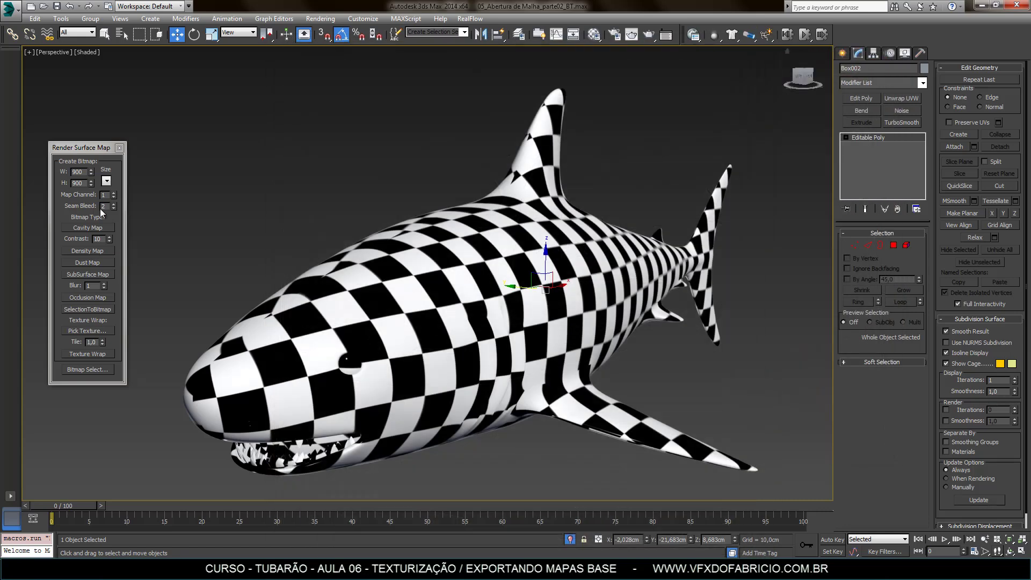
- Render the SubSurface Map, save it as JPEG 'ss' in Texturas, and close its window
click(99, 275)
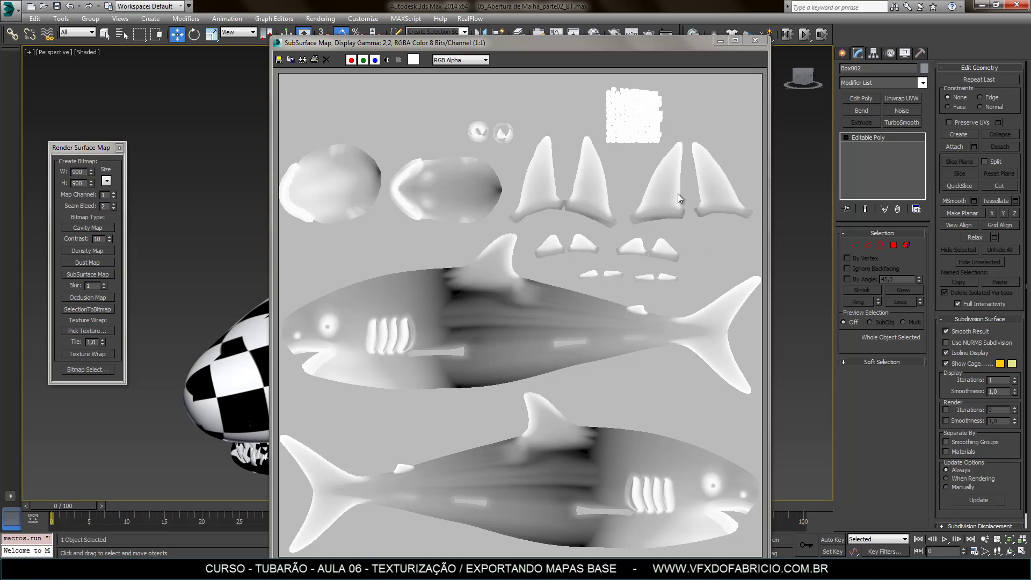
drag(613, 41, 581, 10)
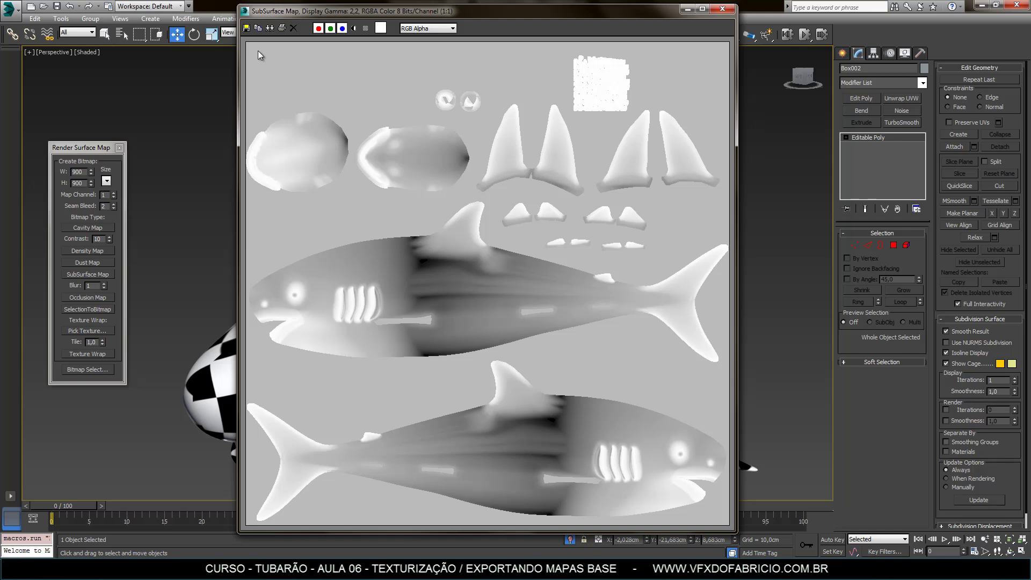
click(246, 28)
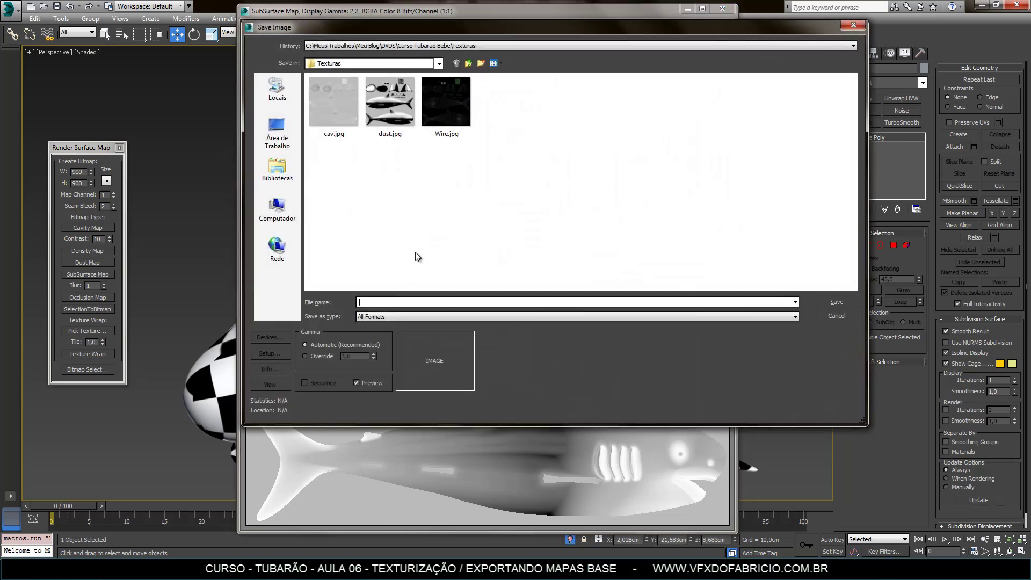
text(ss)
click(793, 317)
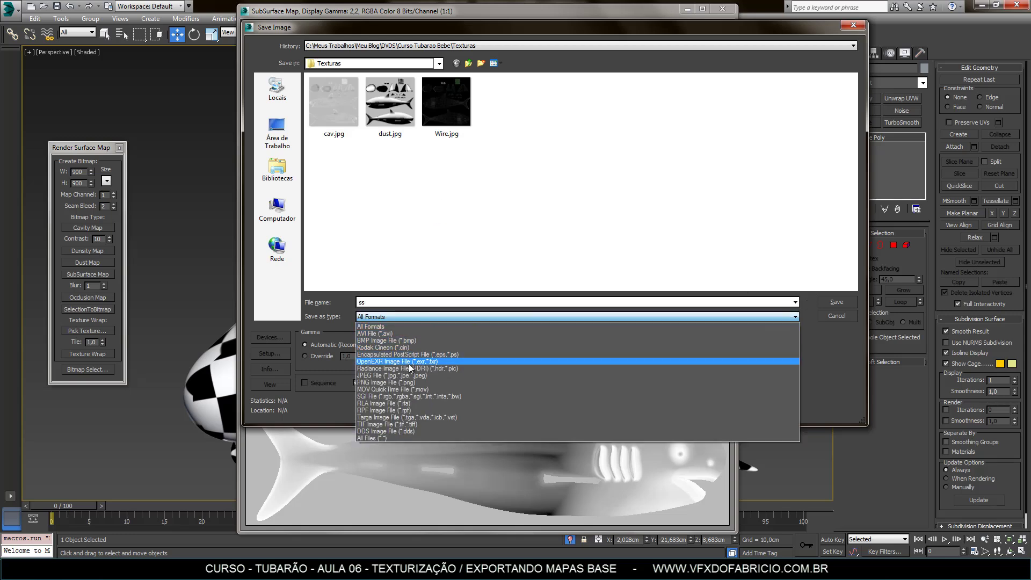
click(462, 371)
click(844, 298)
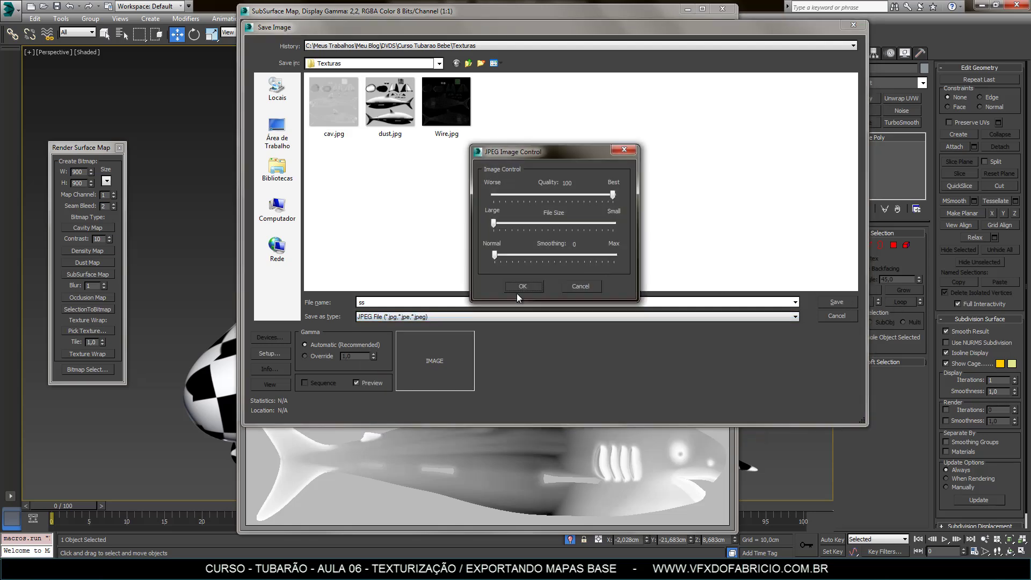
click(516, 293)
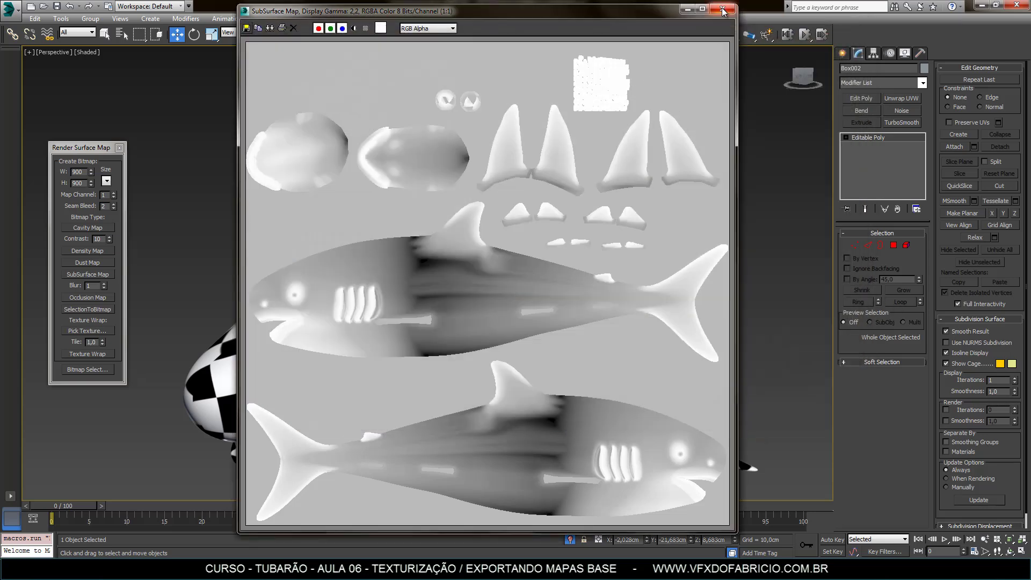
click(722, 9)
click(117, 280)
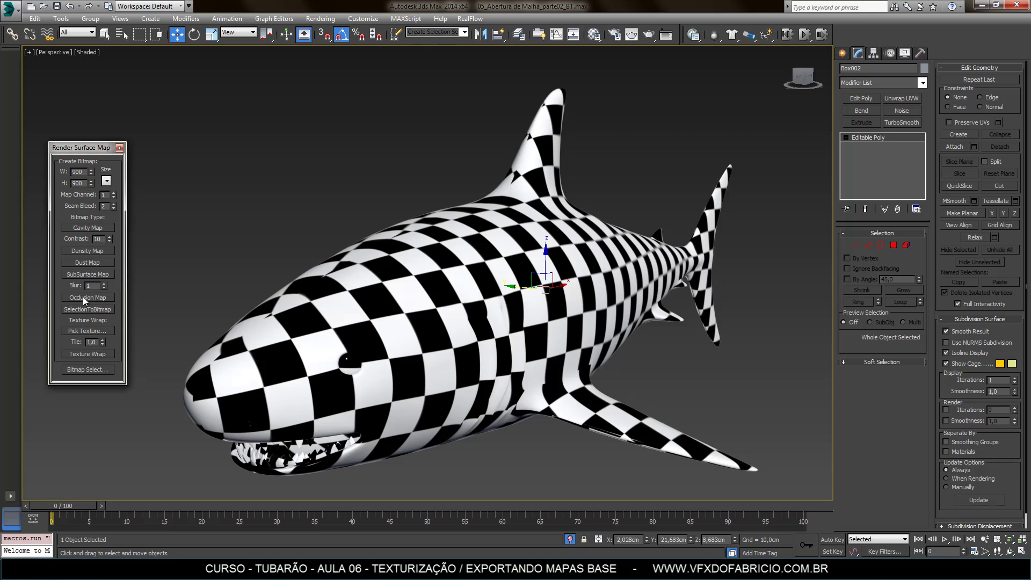
- Render the Occlusion Map, save it as JPEG 'oc' in Texturas, and close its window
click(107, 297)
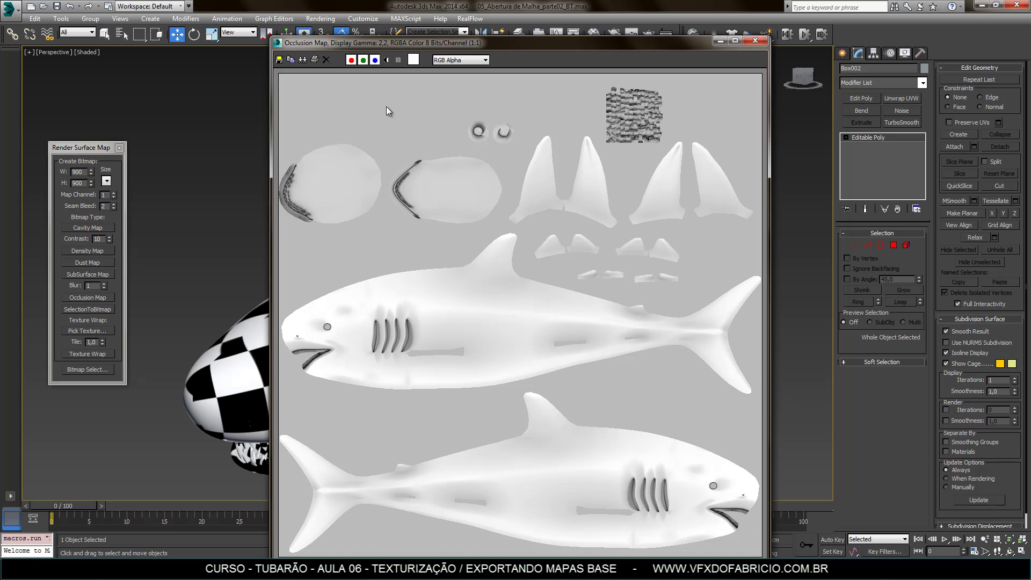
drag(552, 43, 536, 25)
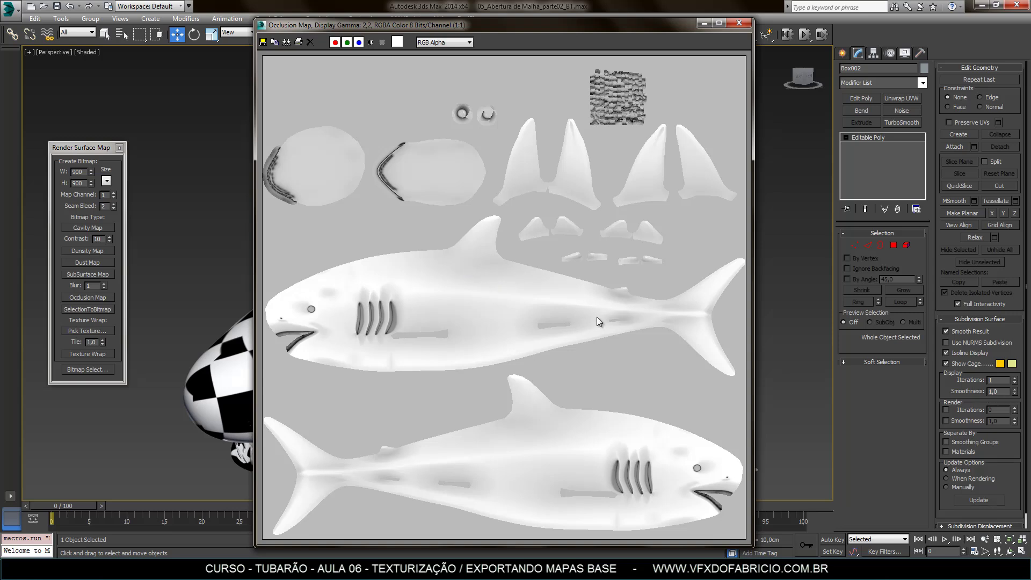
click(263, 42)
text(oc)
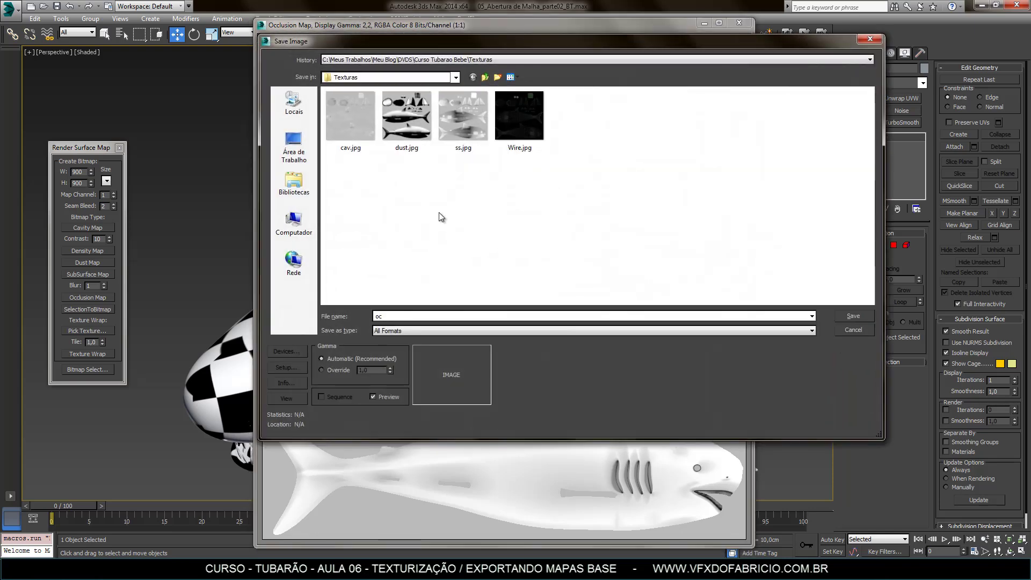
click(411, 330)
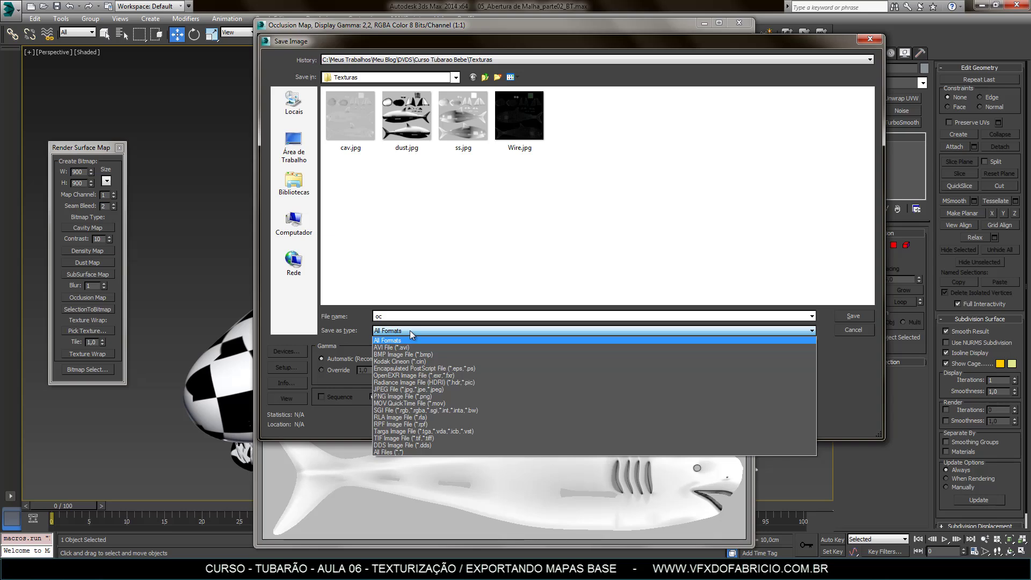
click(408, 389)
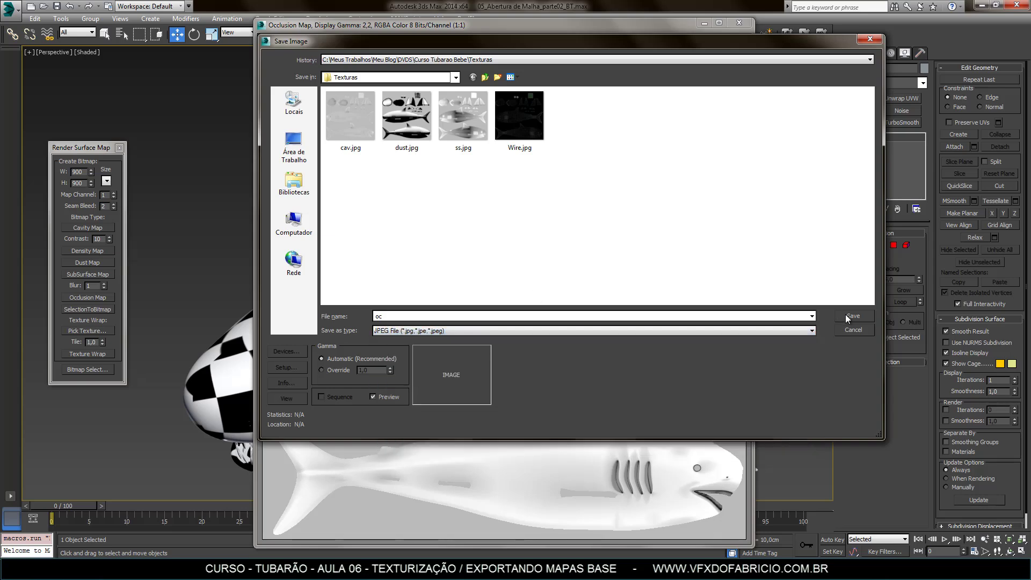
click(846, 316)
click(559, 298)
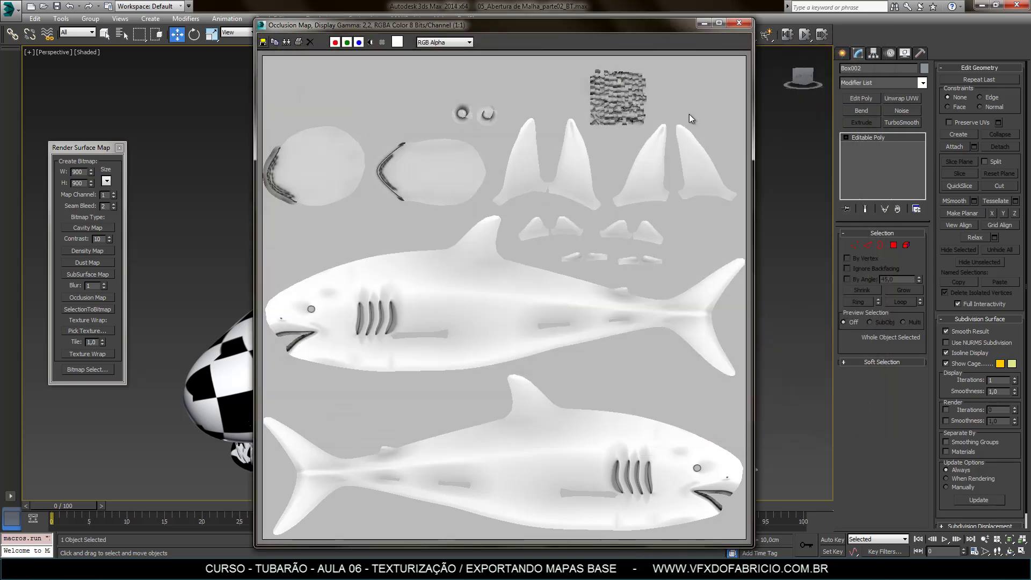
click(739, 22)
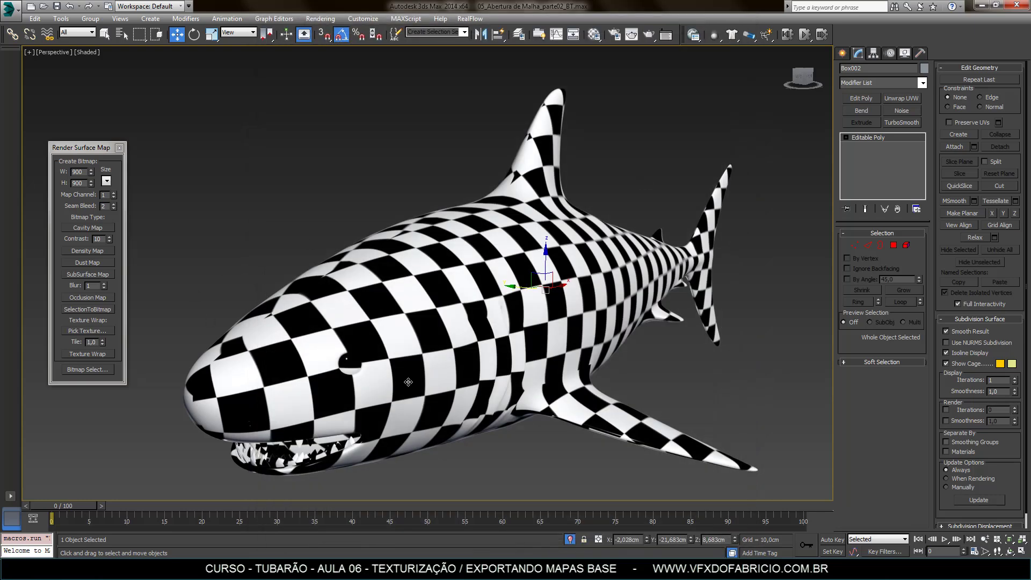
- Close the Render Surface Map tool and return to the Select tool
drag(77, 148, 104, 137)
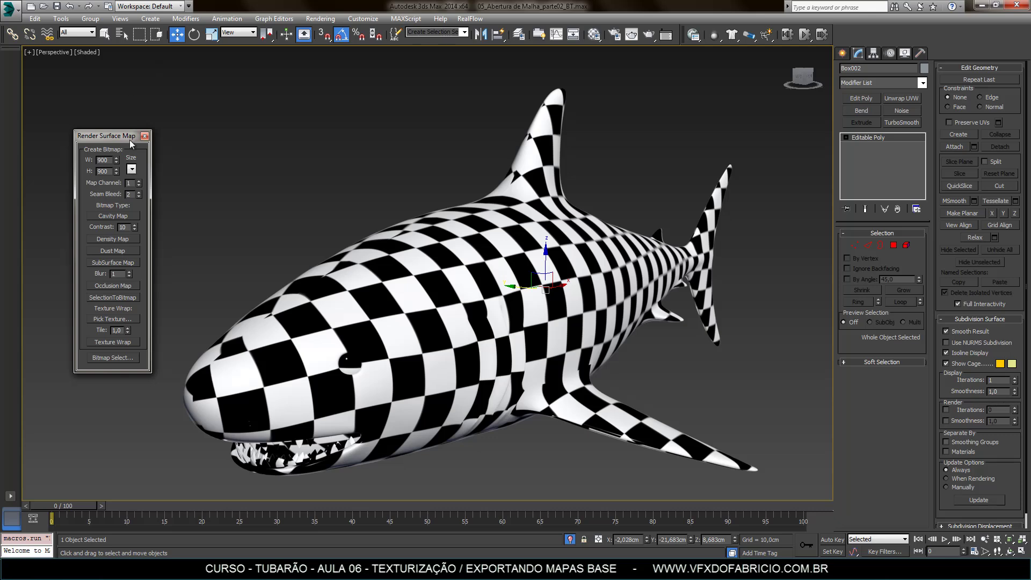
drag(111, 139, 145, 122)
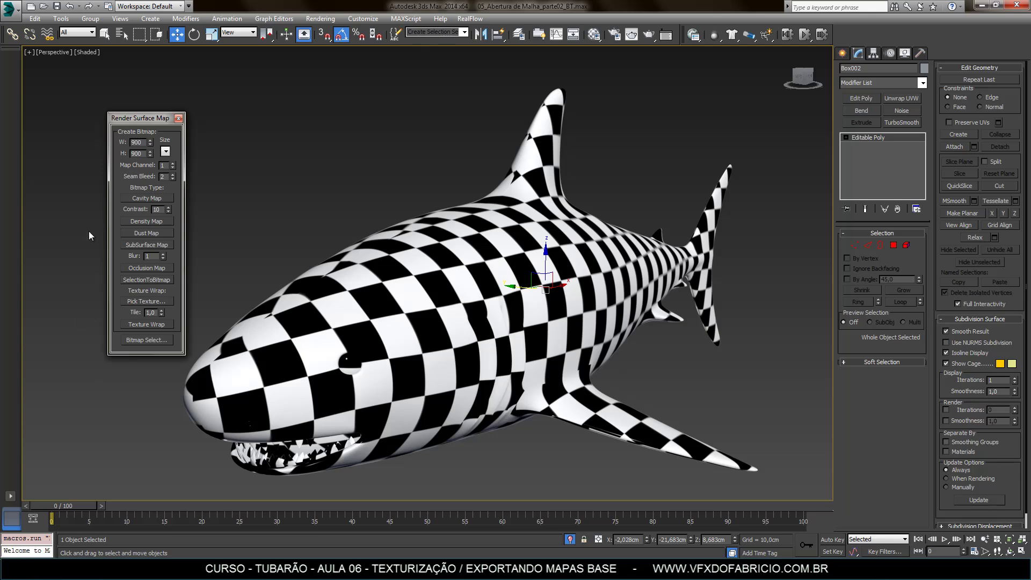
click(179, 122)
key(q)
- Orbit the Perspective view to a front-facing shark and bring up the Rendering menu
alt+middle_drag(456, 322, 541, 337)
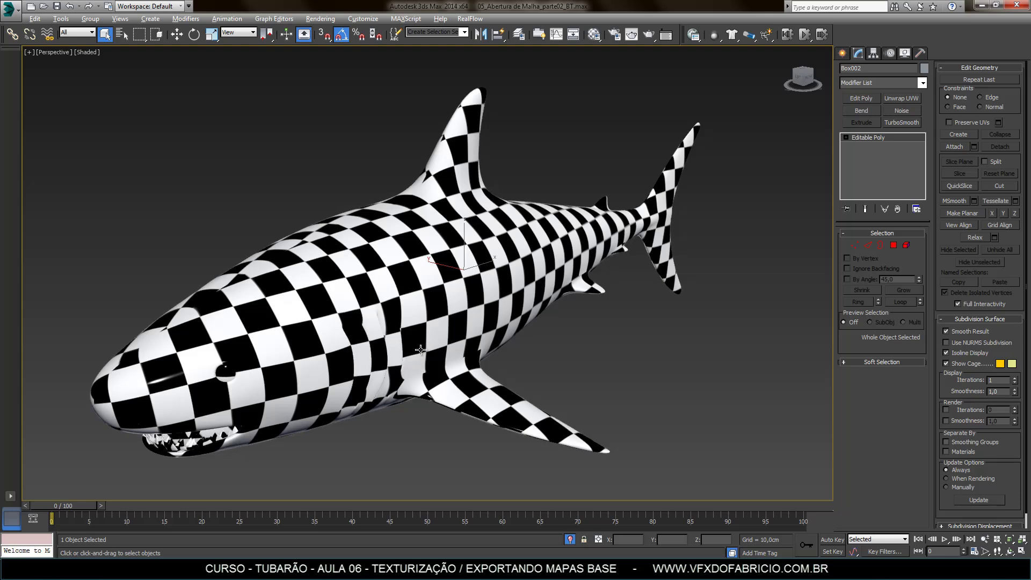
mouse_move(421, 350)
alt+middle_down()
mouse_move(469, 340)
mouse_move(381, 235)
mouse_move(420, 350)
mouse_move(444, 356)
alt+middle_up()
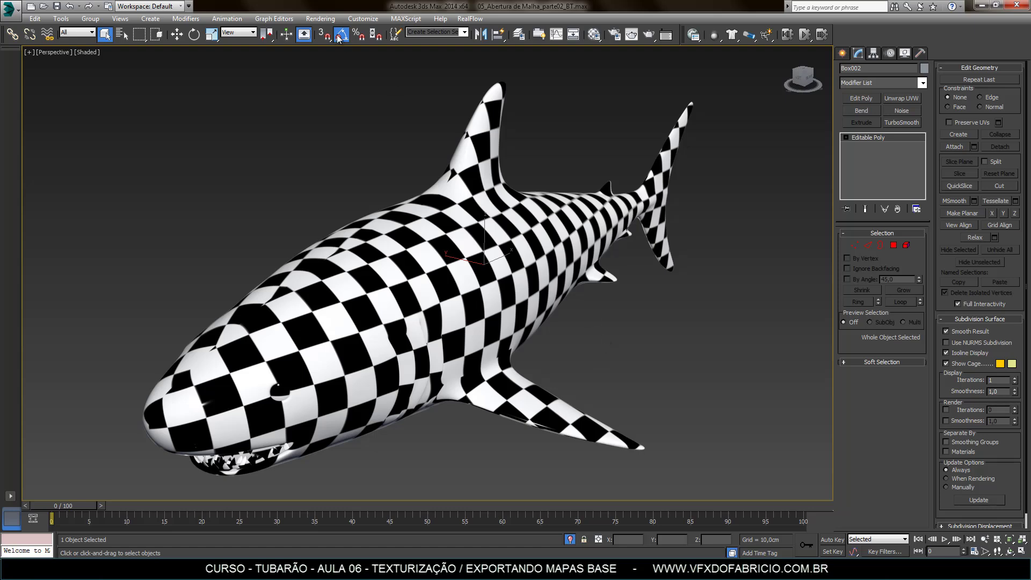
click(321, 19)
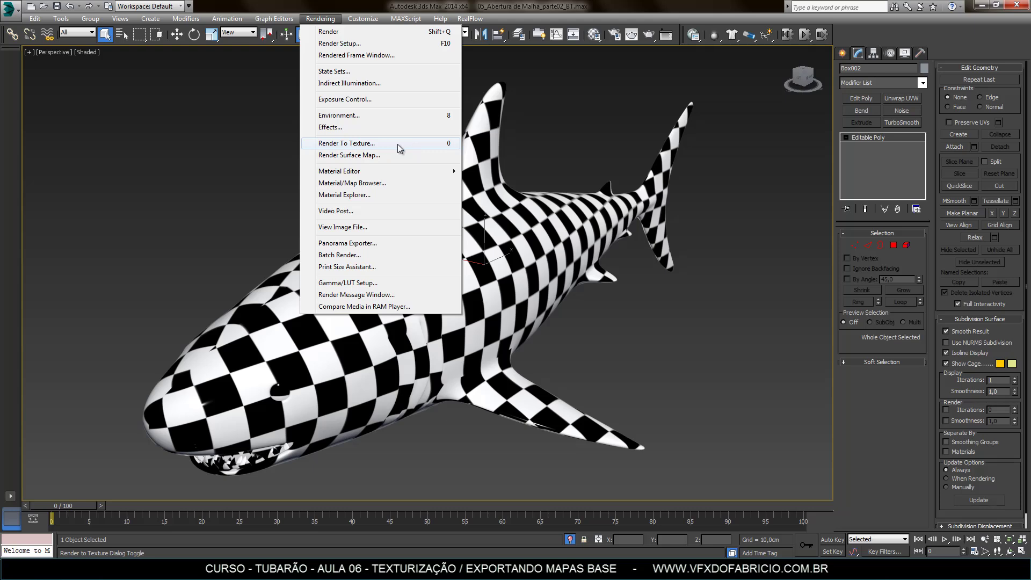
- In Render To Texture, browse Add elements (Ambient Occlusion, CompleteMap) and cancel without adding
click(392, 144)
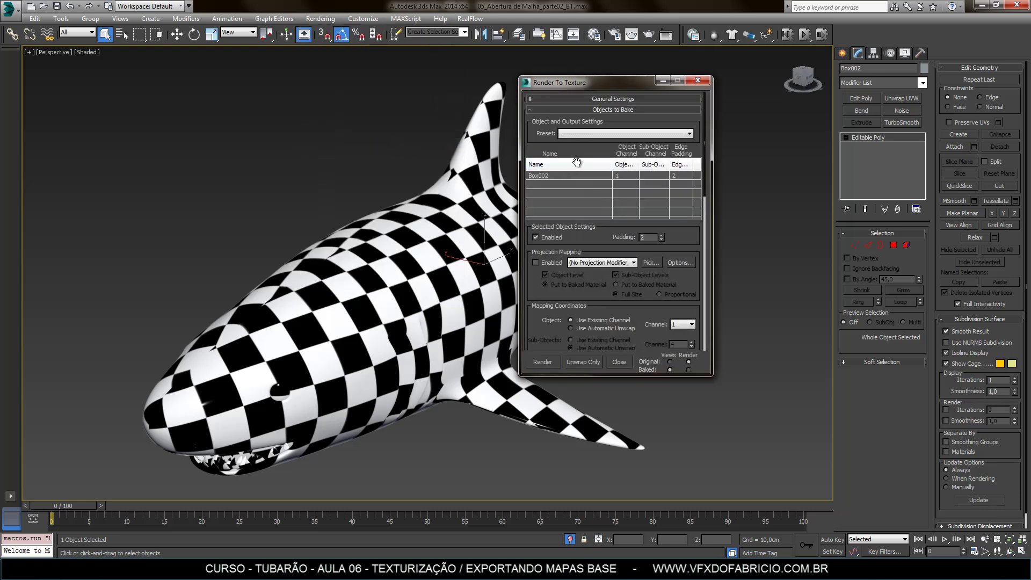
drag(605, 86, 524, 79)
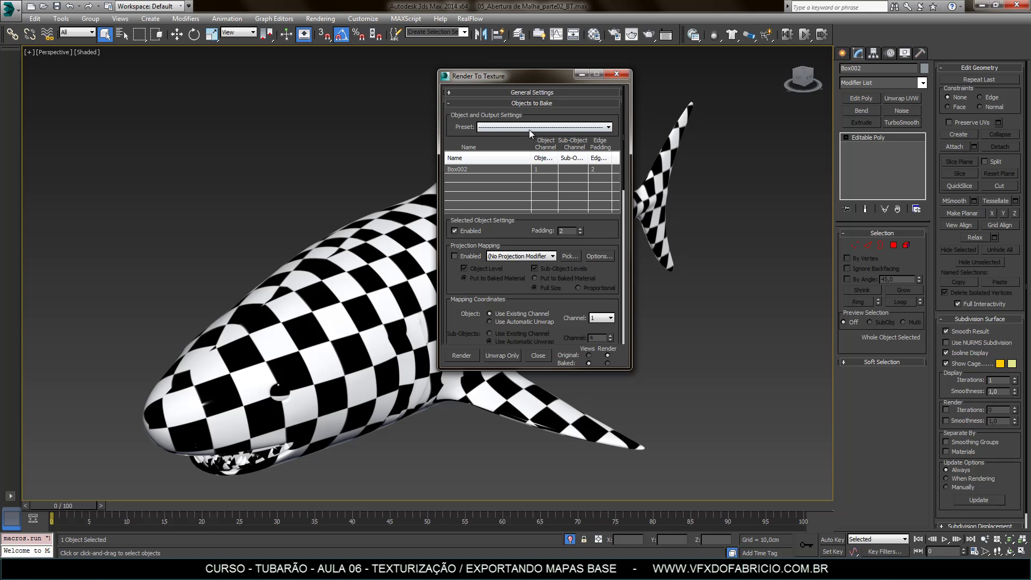
drag(466, 289, 466, 228)
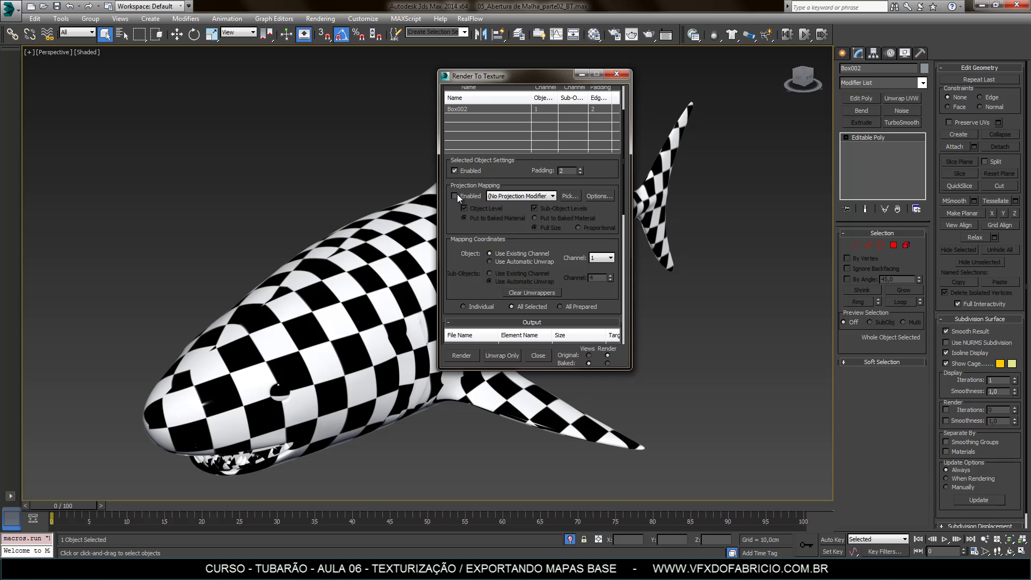
drag(461, 282, 466, 125)
click(491, 243)
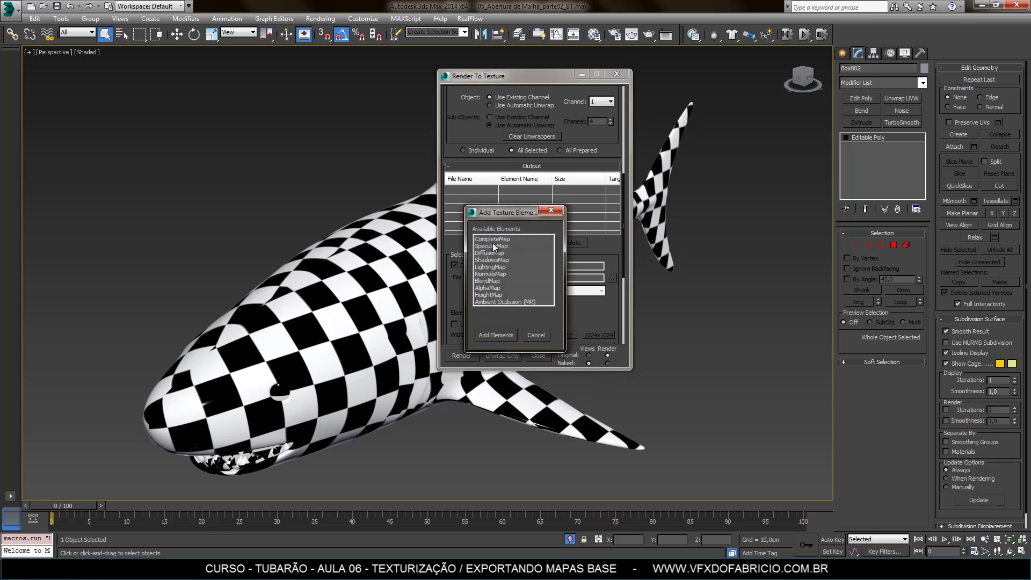
click(495, 301)
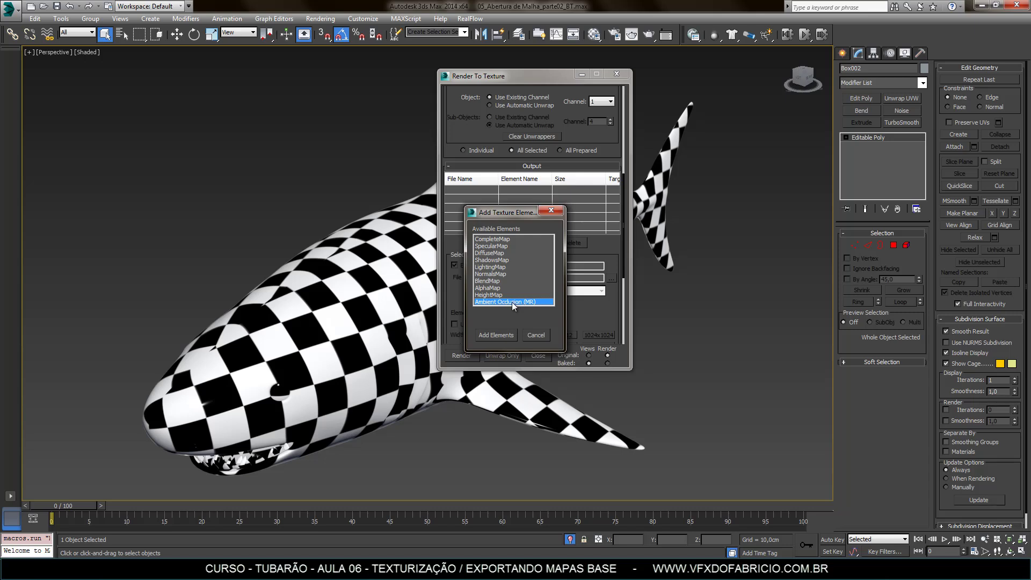
click(499, 239)
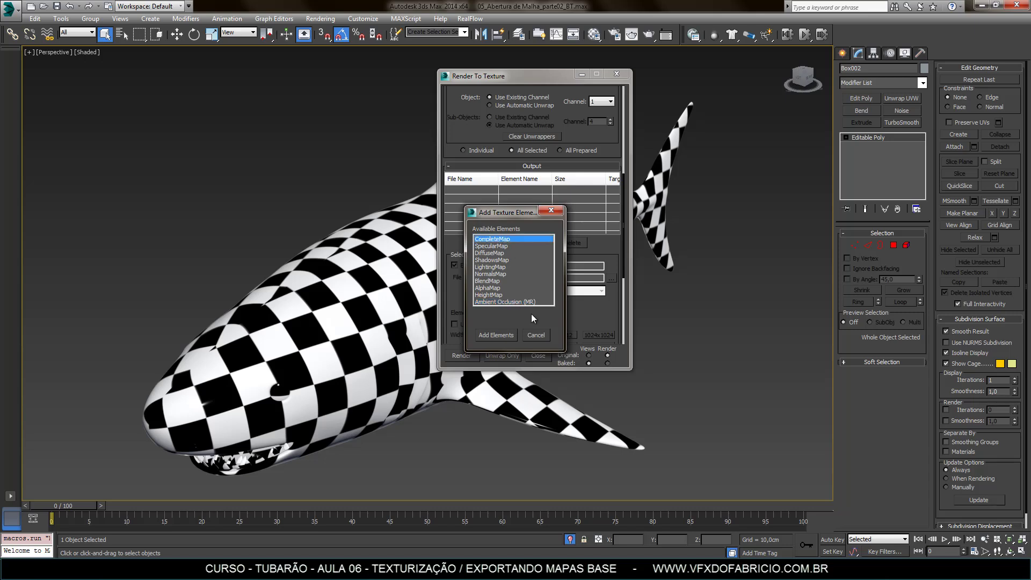
click(536, 335)
- Look over the Baked Material and General Settings rollouts, then close Render To Texture
scroll(496, 215, down, 2)
scroll(495, 215, down, 2)
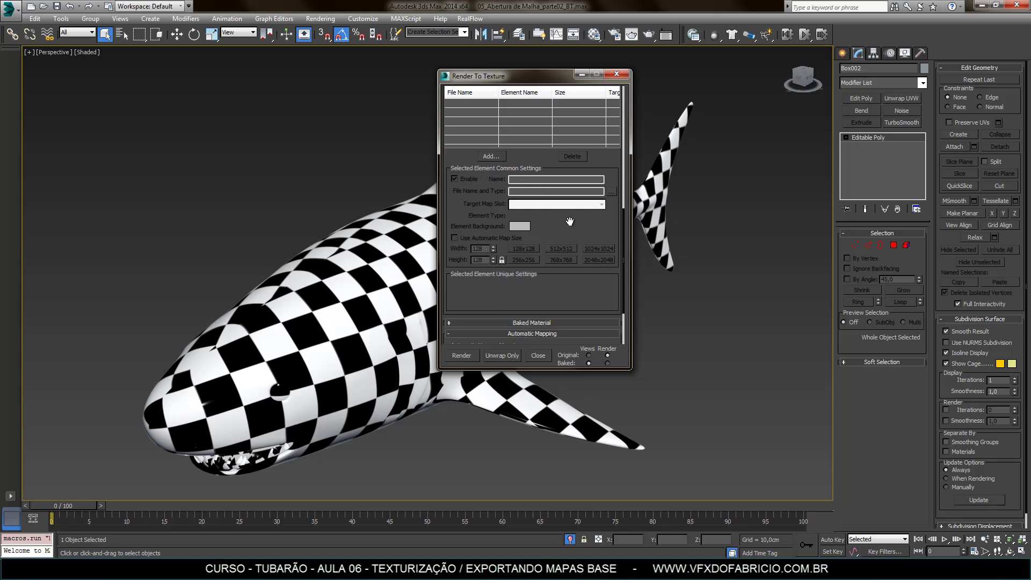
drag(568, 269, 574, 138)
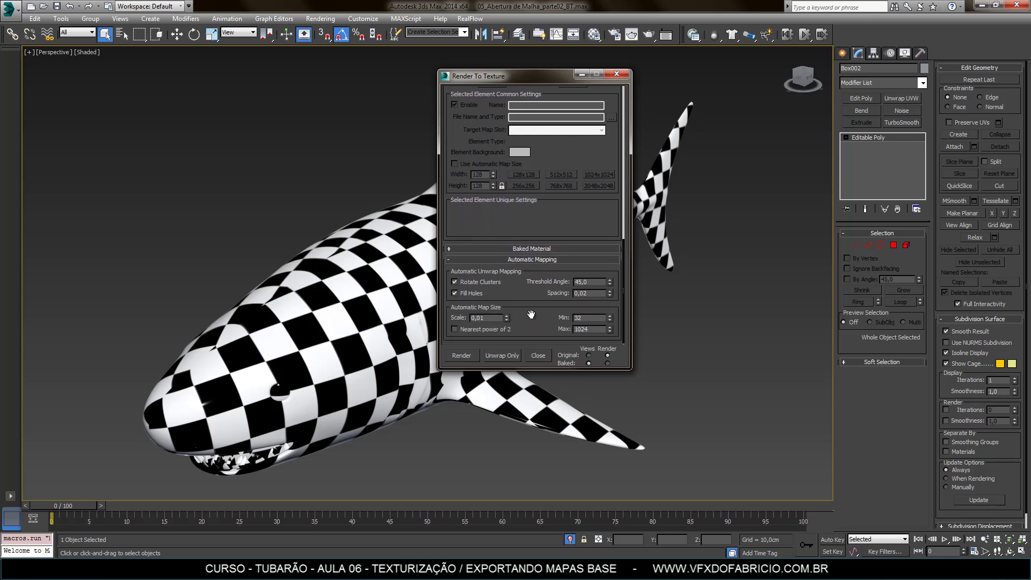
click(548, 250)
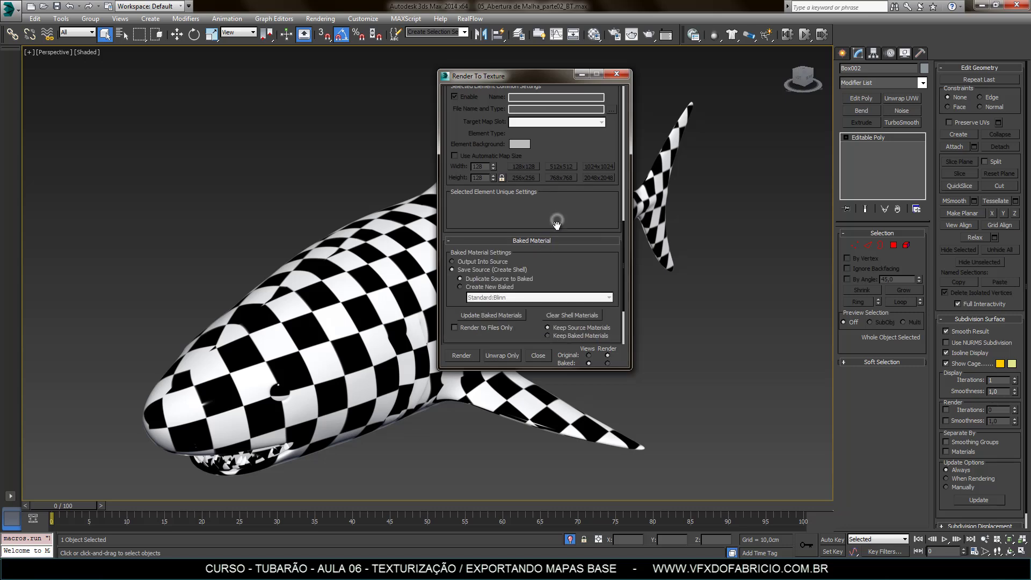
drag(558, 220, 587, 319)
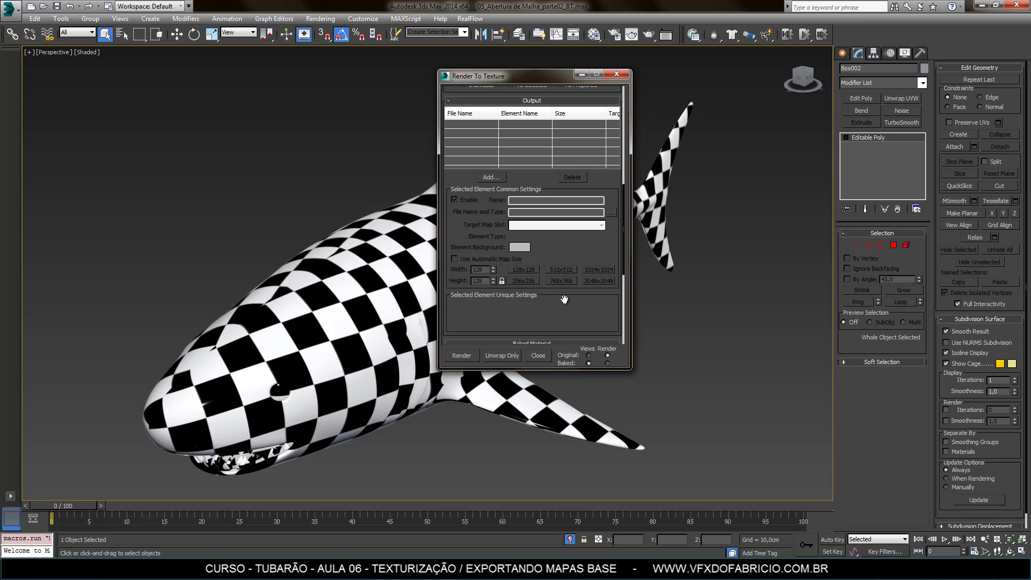
scroll(574, 264, down, 5)
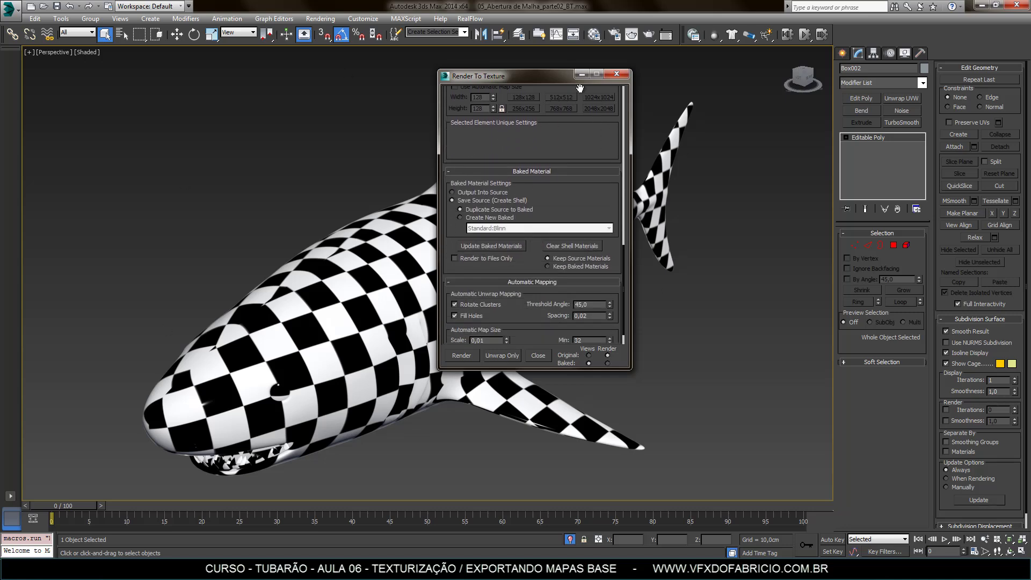
scroll(534, 285, down, 1)
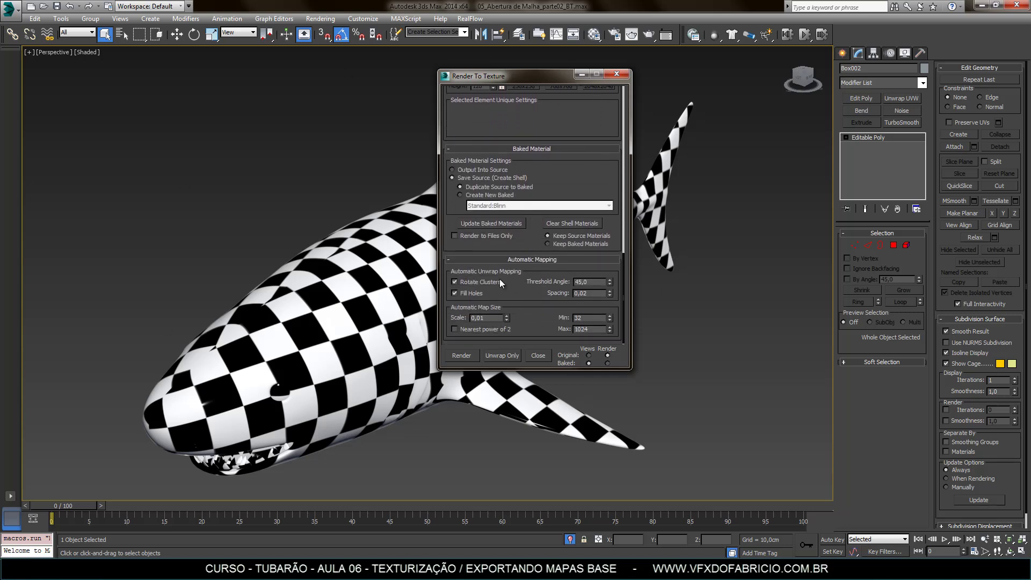
scroll(588, 172, up, 10)
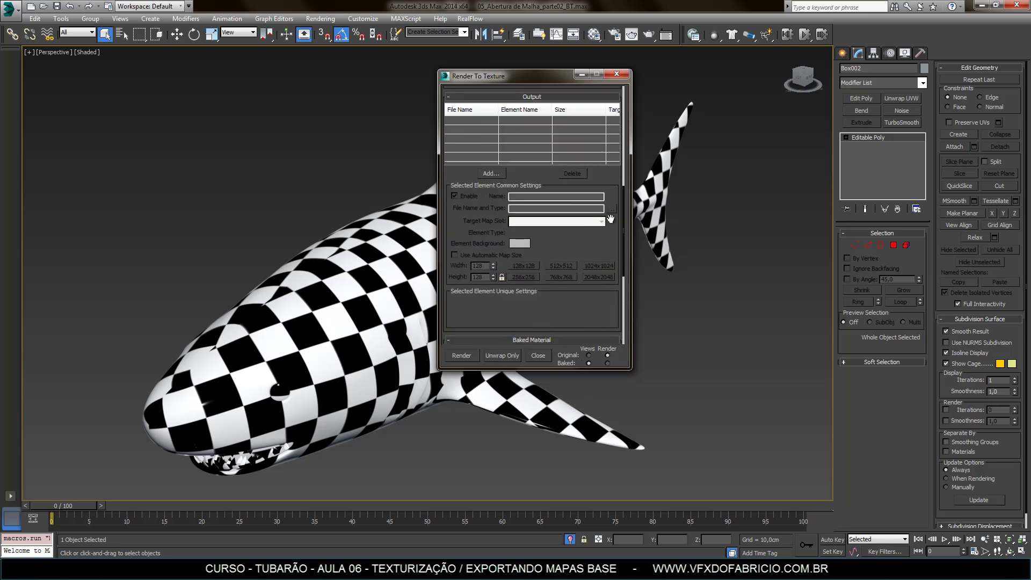
scroll(610, 184, up, 5)
scroll(566, 211, up, 5)
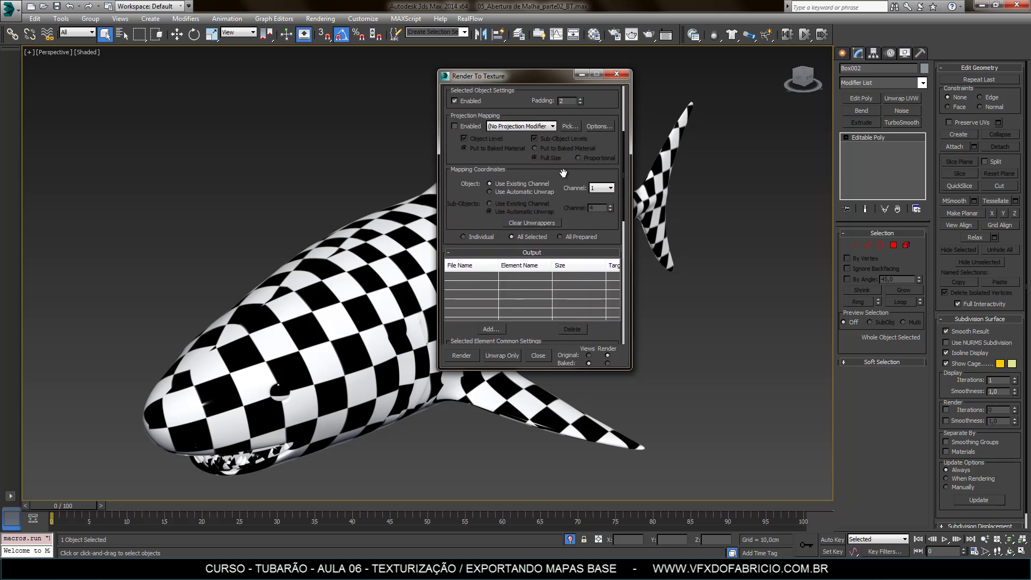
scroll(563, 173, up, 4)
scroll(558, 178, up, 4)
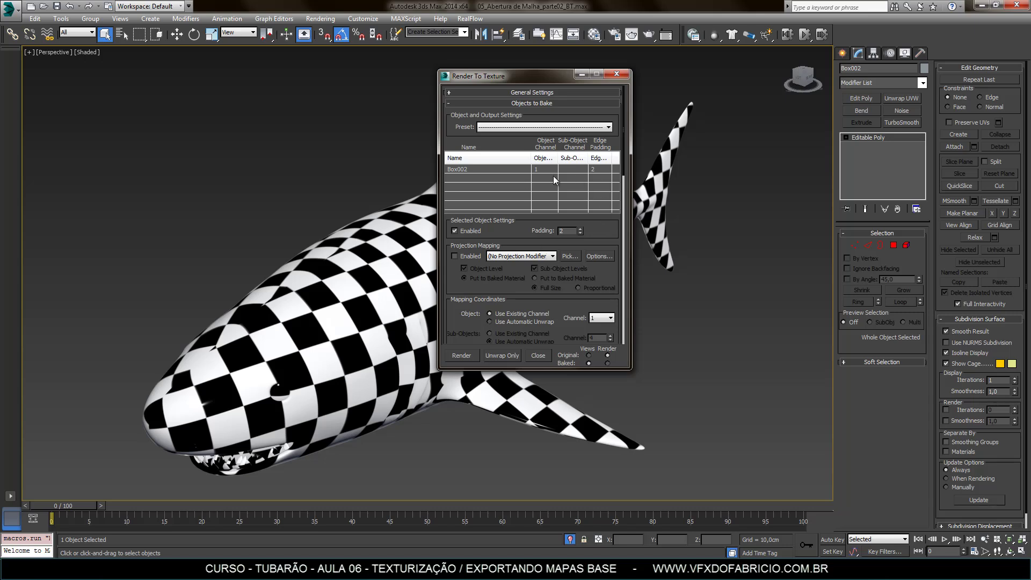
click(551, 92)
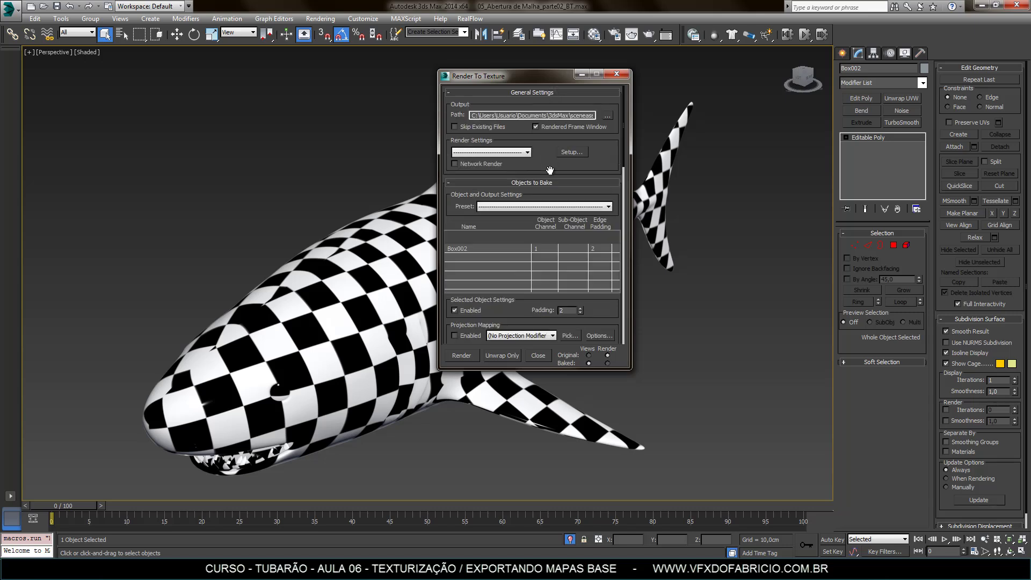
scroll(550, 169, down, 3)
scroll(557, 208, up, 3)
click(616, 74)
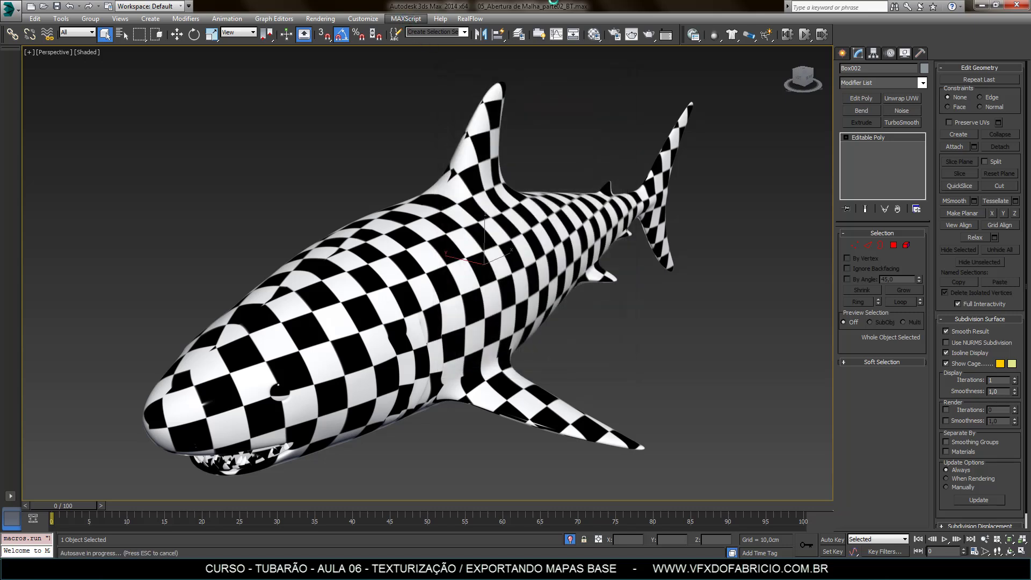
- Deselect the shark with Ctrl+D and open cav.jpg from the Texturas folder
key(ctrl+d)
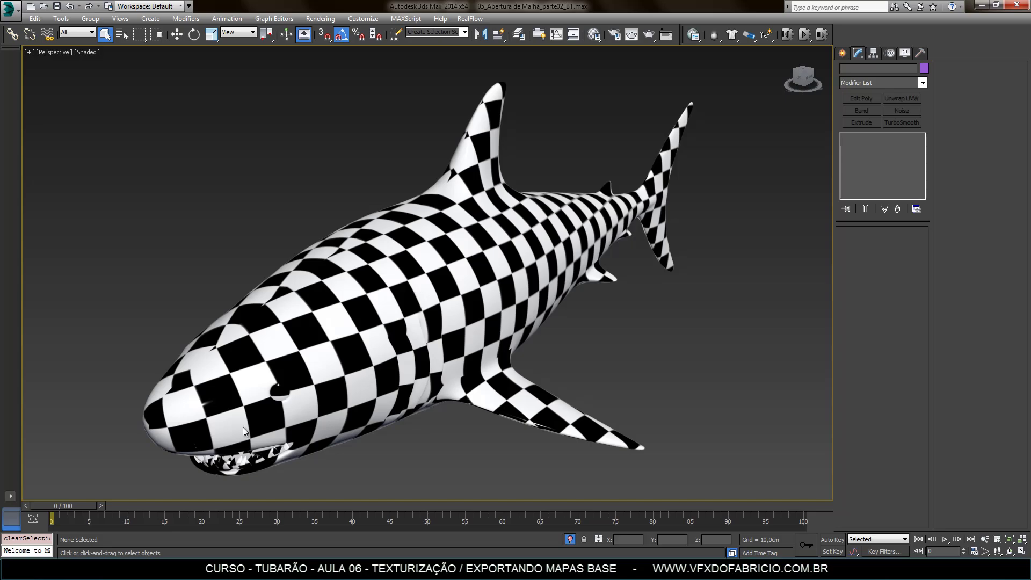
click(54, 569)
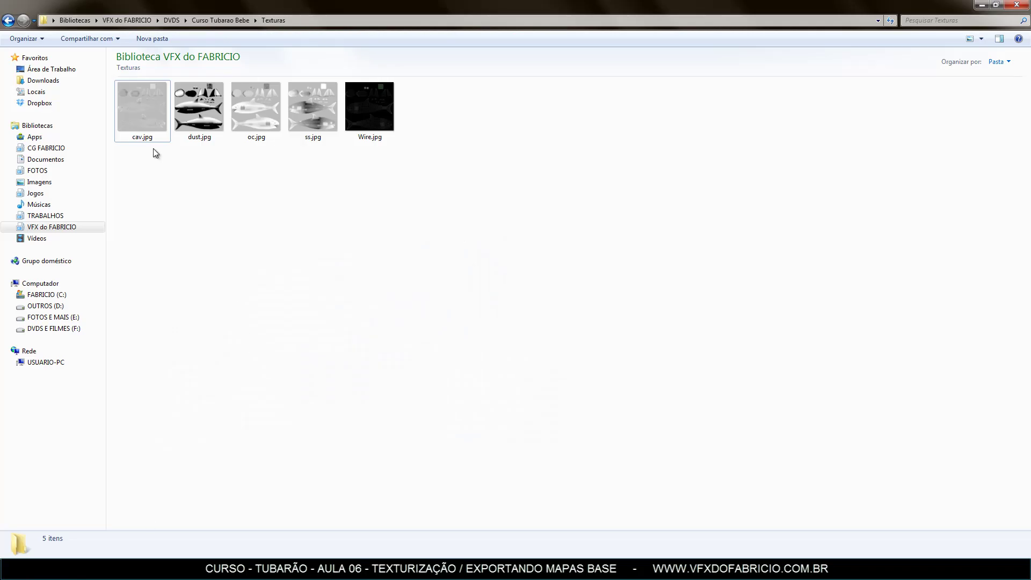
double_click(142, 107)
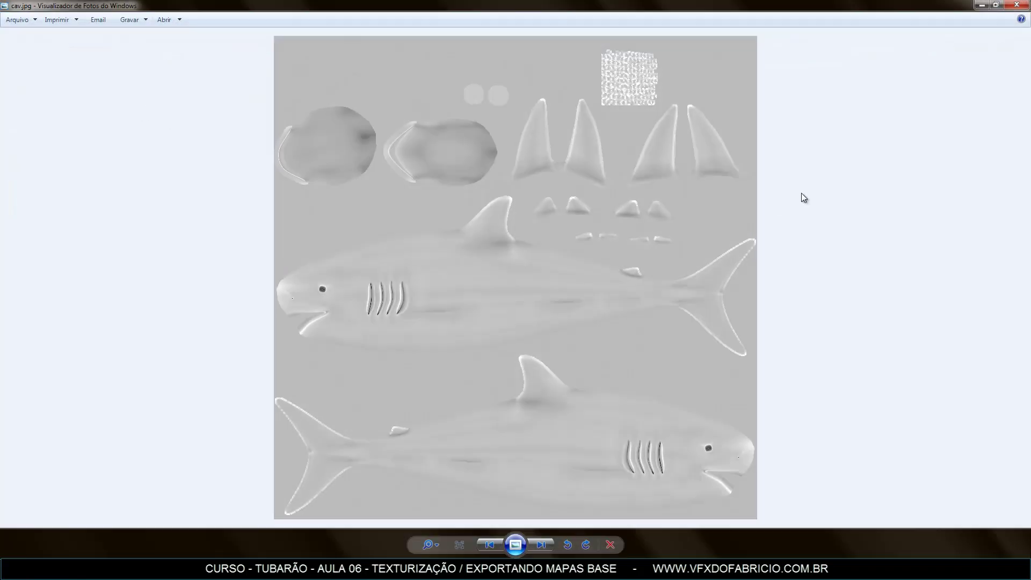
- Page through dust, oc, ss and Wire.jpg, then view Wire at actual size on the fins
key(Right)
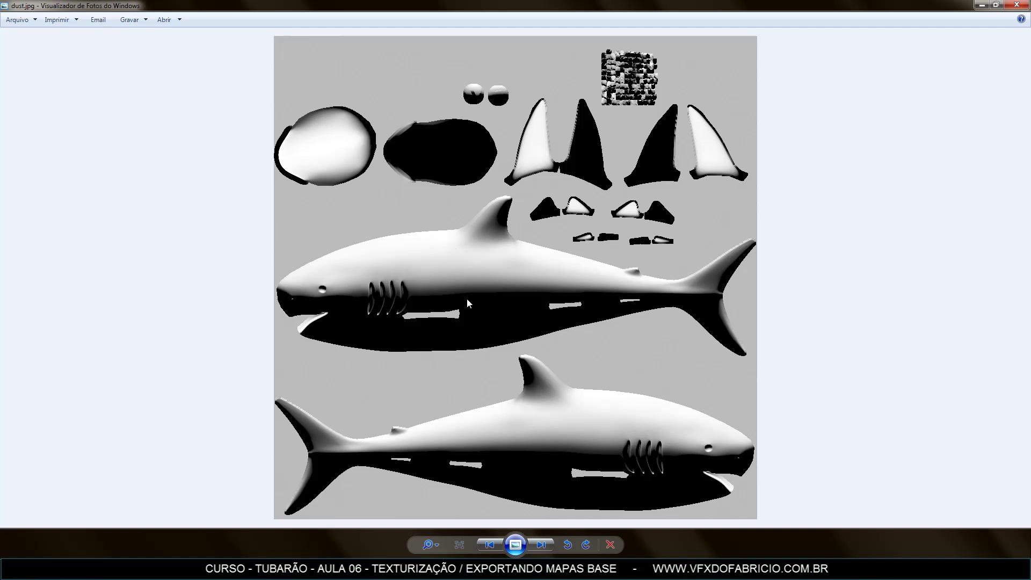
key(Right)
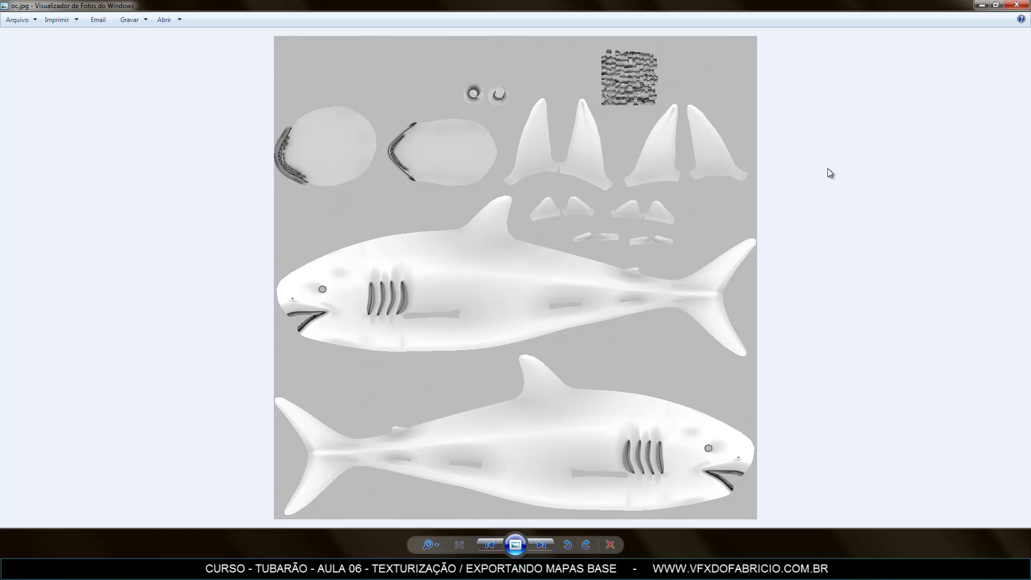
key(Right)
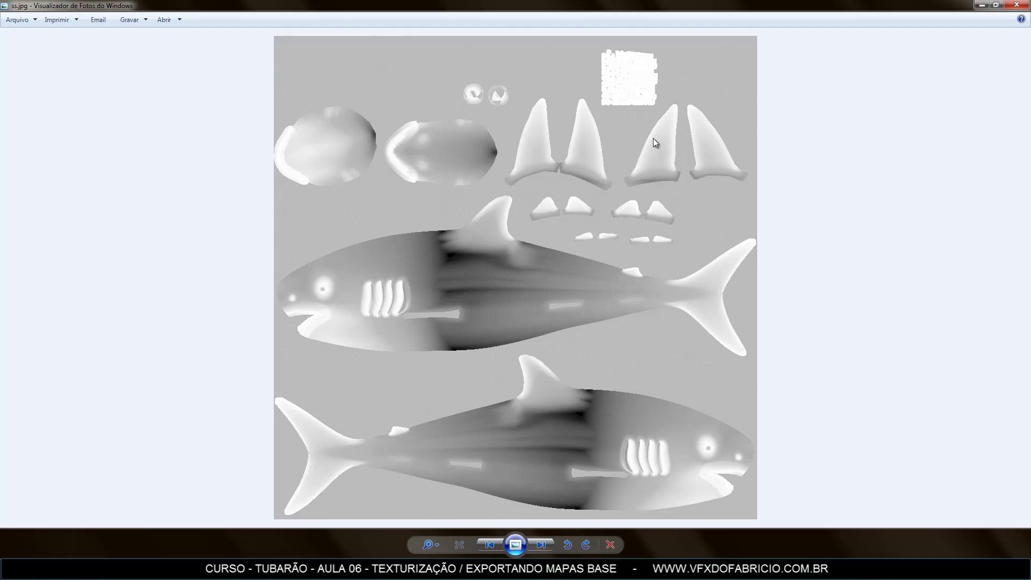
key(Right)
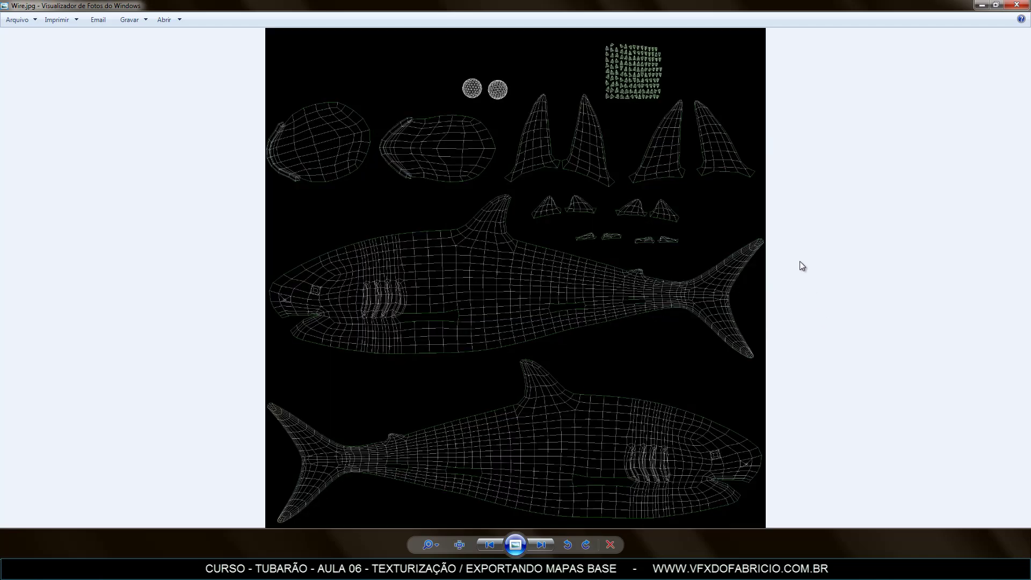
click(461, 546)
drag(749, 234, 490, 414)
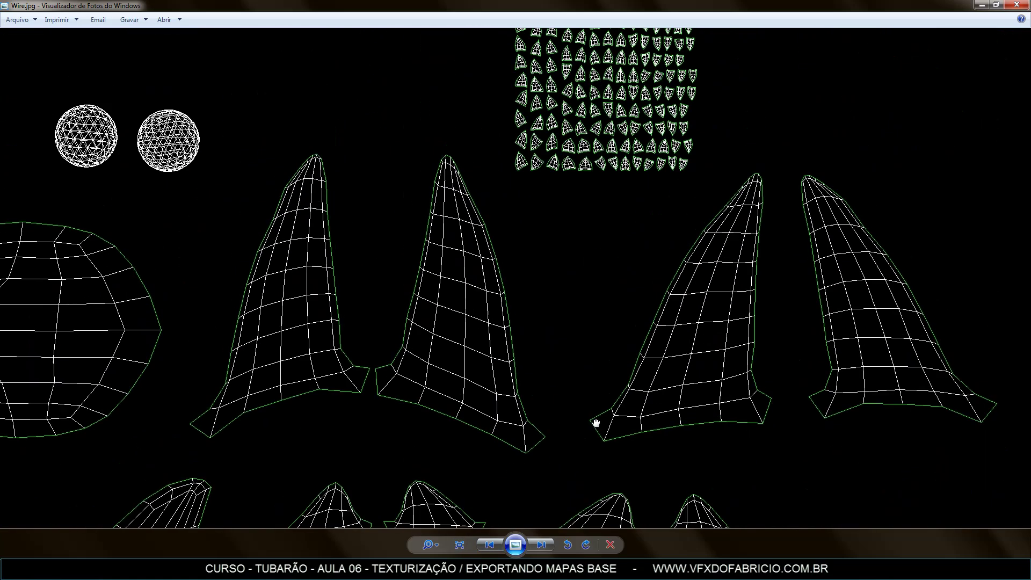